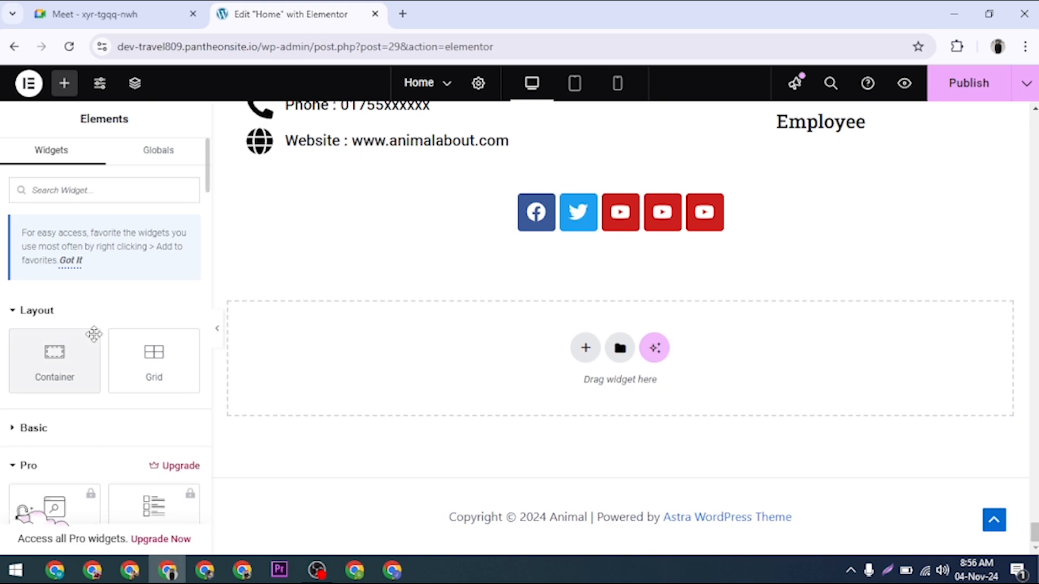
- Collapse the Layout and Pro widget categories and open the structure choices for a new container below the social icons
{"action": "left_click", "coordinate": [93, 317]}
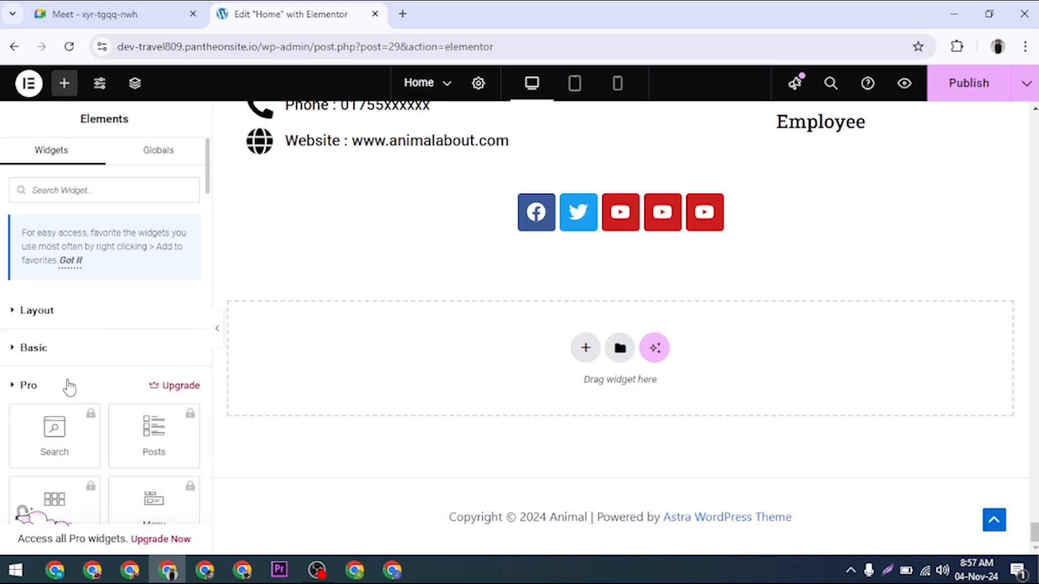
{"action": "left_click", "coordinate": [70, 384]}
{"action": "scroll", "coordinate": [65, 341], "scroll_direction": "down", "scroll_amount": 3}
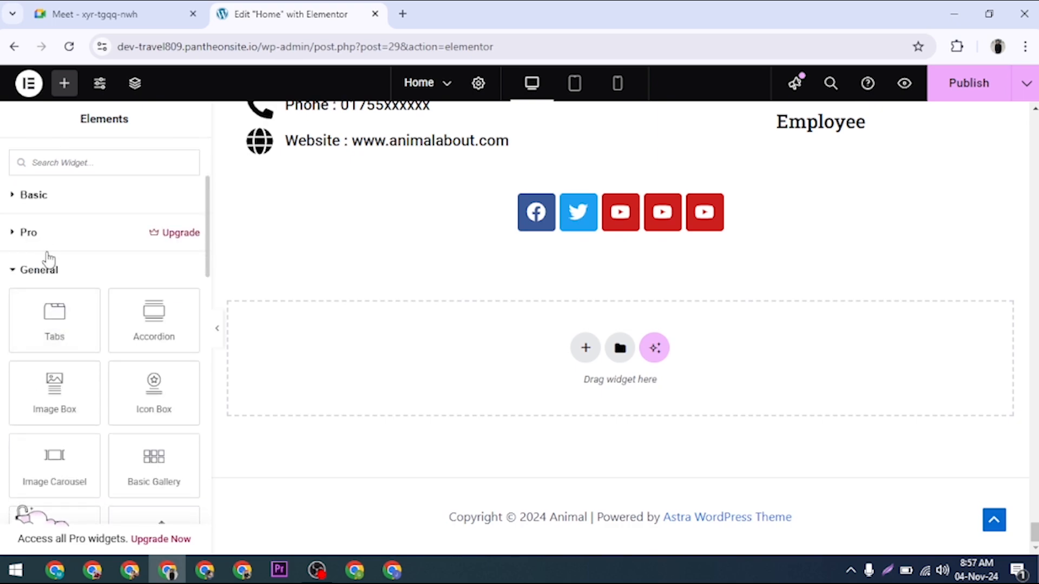
{"action": "scroll", "coordinate": [91, 355], "scroll_direction": "down", "scroll_amount": 3}
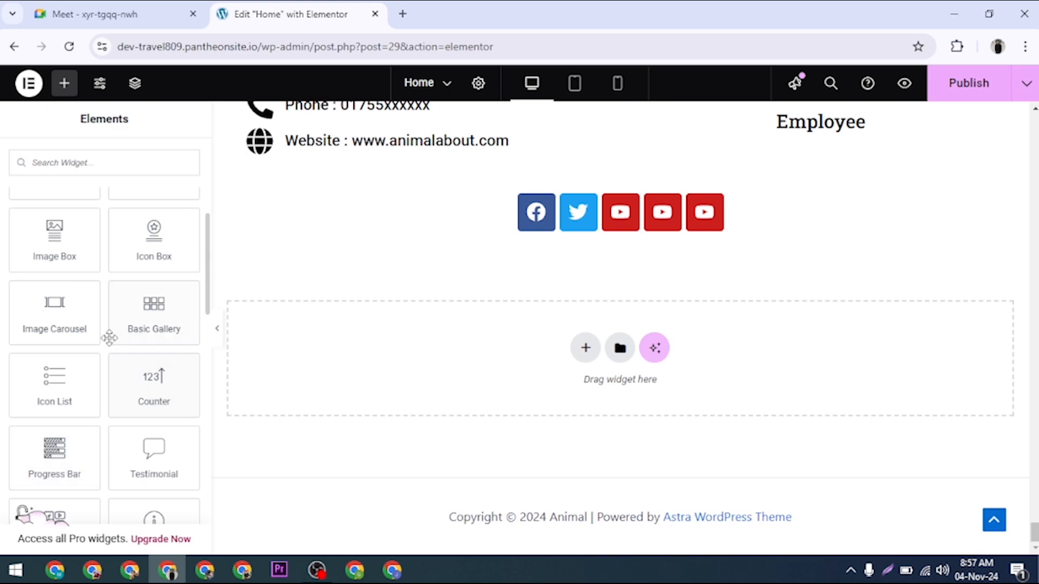
{"action": "scroll", "coordinate": [110, 338], "scroll_direction": "down", "scroll_amount": 1}
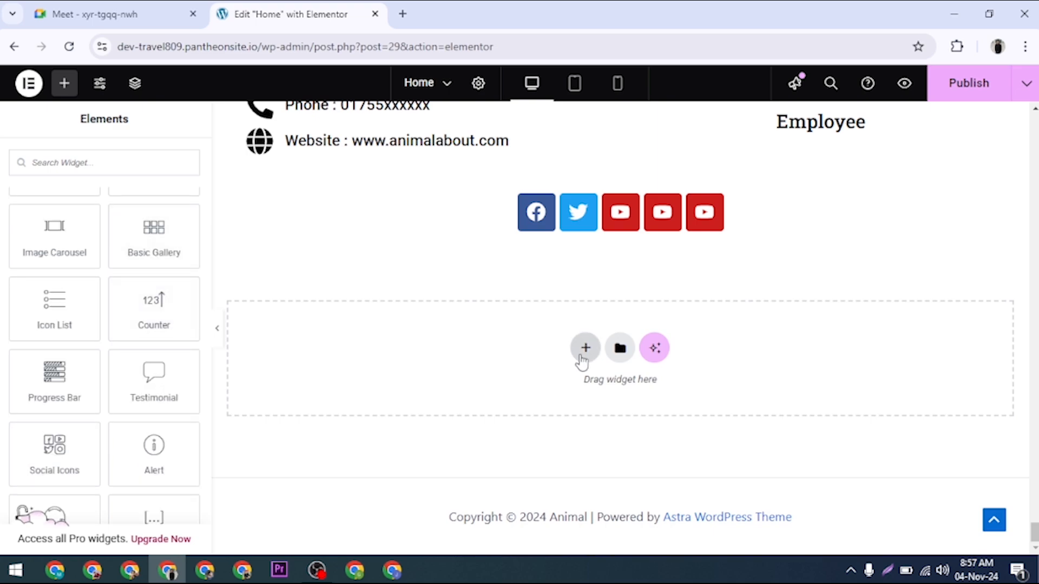
{"action": "left_click", "coordinate": [584, 354]}
{"action": "left_click", "coordinate": [565, 394]}
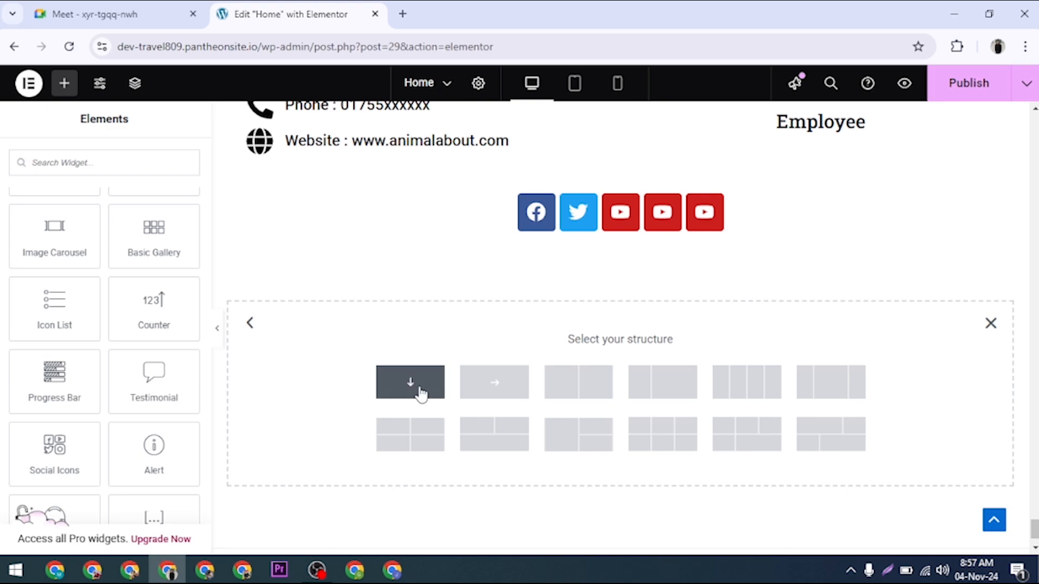
- Switch to the Google Meet call and present the entire screen
{"action": "left_click", "coordinate": [89, 14]}
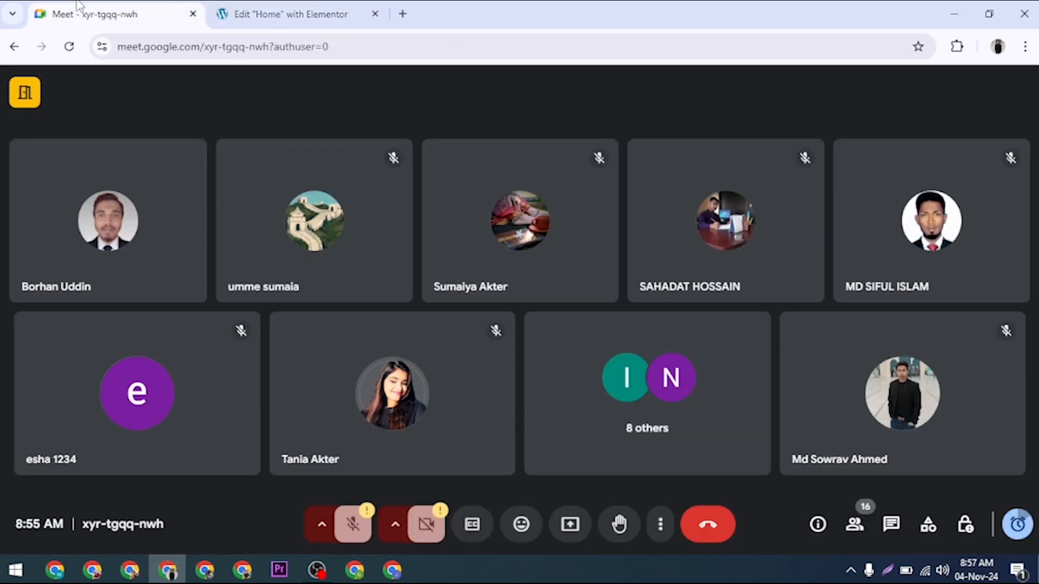
{"action": "left_click", "coordinate": [578, 522]}
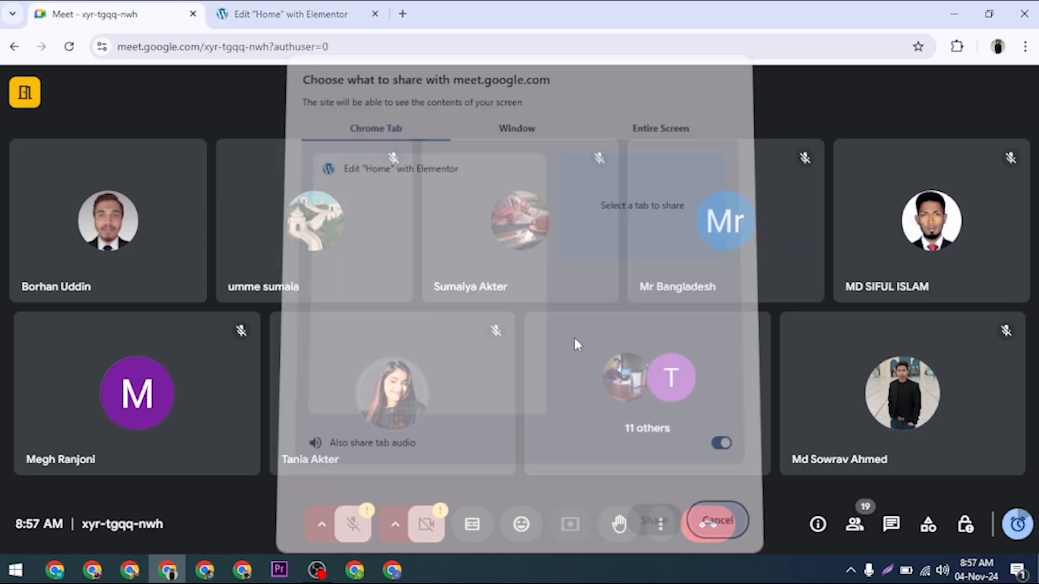
{"action": "left_click", "coordinate": [644, 135]}
{"action": "left_click", "coordinate": [440, 331]}
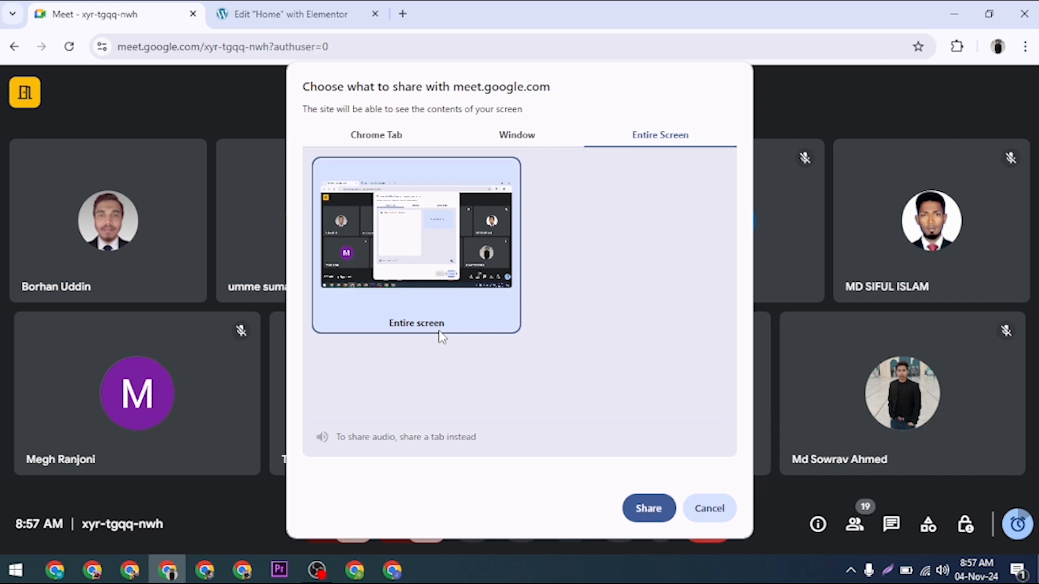
{"action": "left_click", "coordinate": [636, 508]}
{"action": "left_click", "coordinate": [656, 531]}
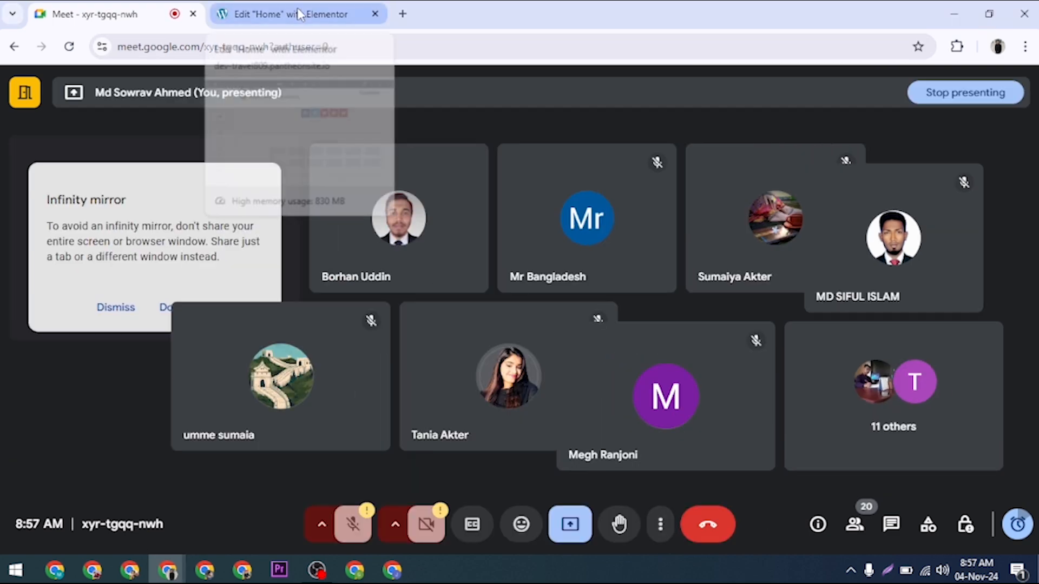
- Dismiss the infinity mirror notice in Google Meet and return to the Elementor page editor
{"action": "left_click", "coordinate": [299, 14]}
{"action": "left_click", "coordinate": [119, 14]}
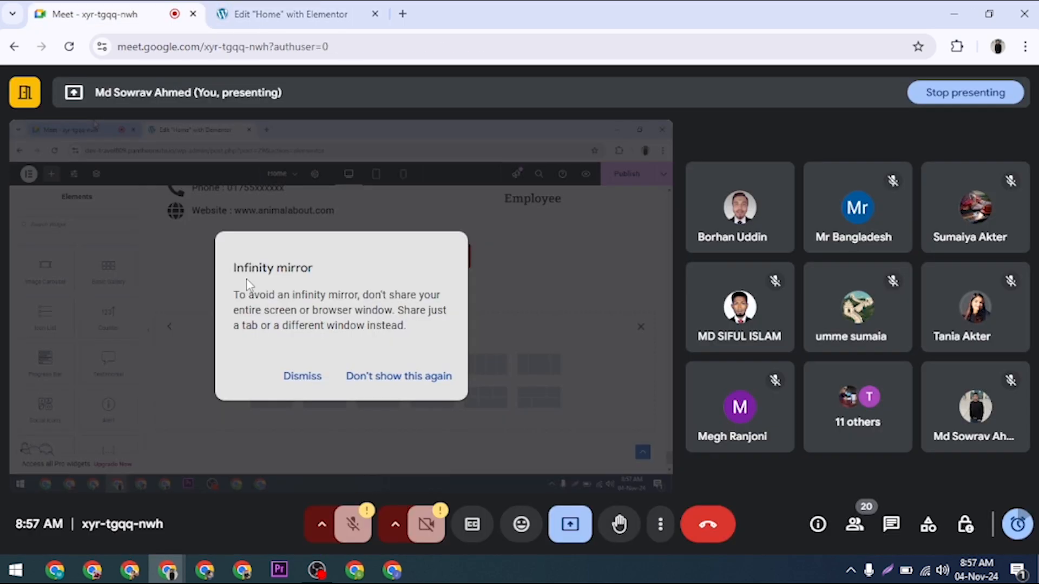
{"action": "left_click", "coordinate": [302, 374]}
{"action": "left_click", "coordinate": [321, 6]}
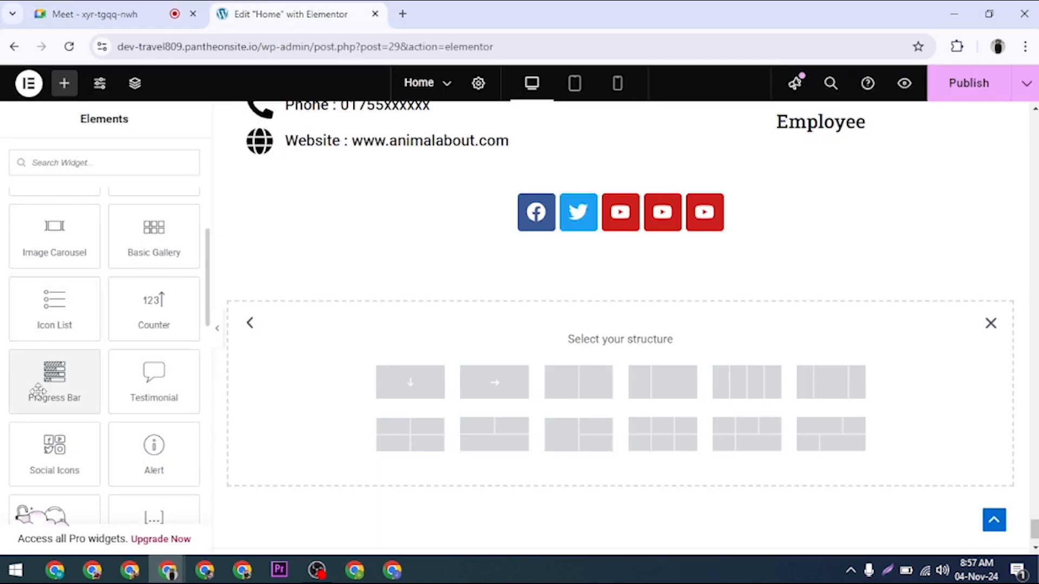
- Add a container with two equal columns and place a Progress Bar widget in its left column
{"action": "left_click", "coordinate": [575, 384]}
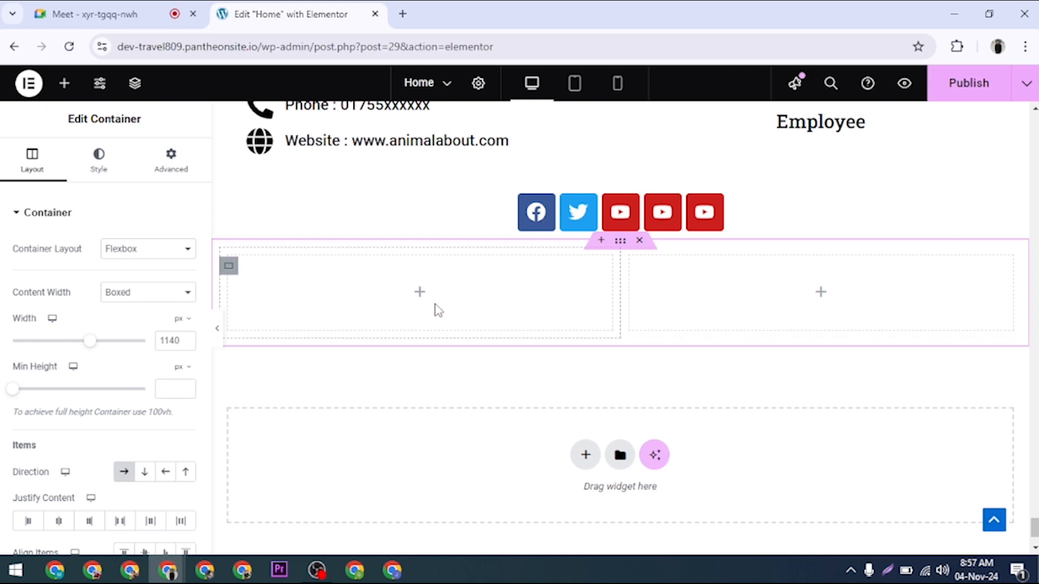
{"action": "left_click", "coordinate": [421, 294]}
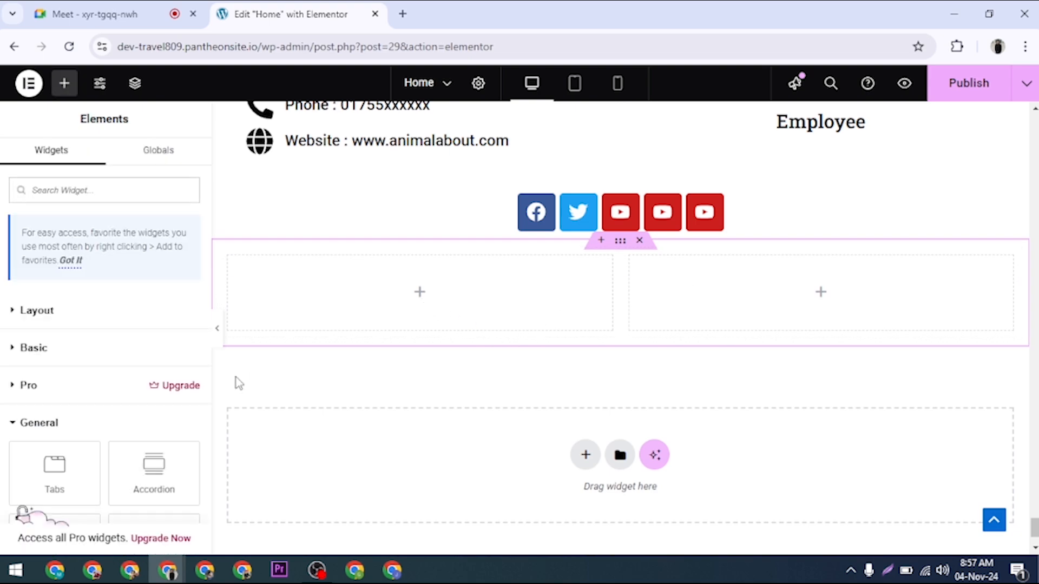
{"action": "scroll", "coordinate": [85, 454], "scroll_direction": "down", "scroll_amount": 4}
{"action": "scroll", "coordinate": [84, 358], "scroll_direction": "down", "scroll_amount": 2}
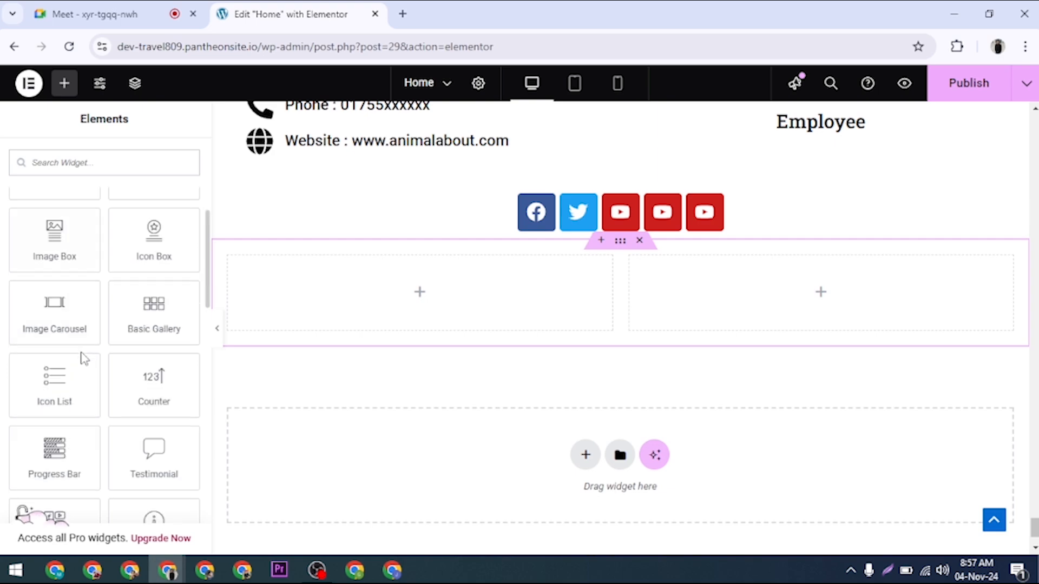
{"action": "scroll", "coordinate": [84, 358], "scroll_direction": "down", "scroll_amount": 2}
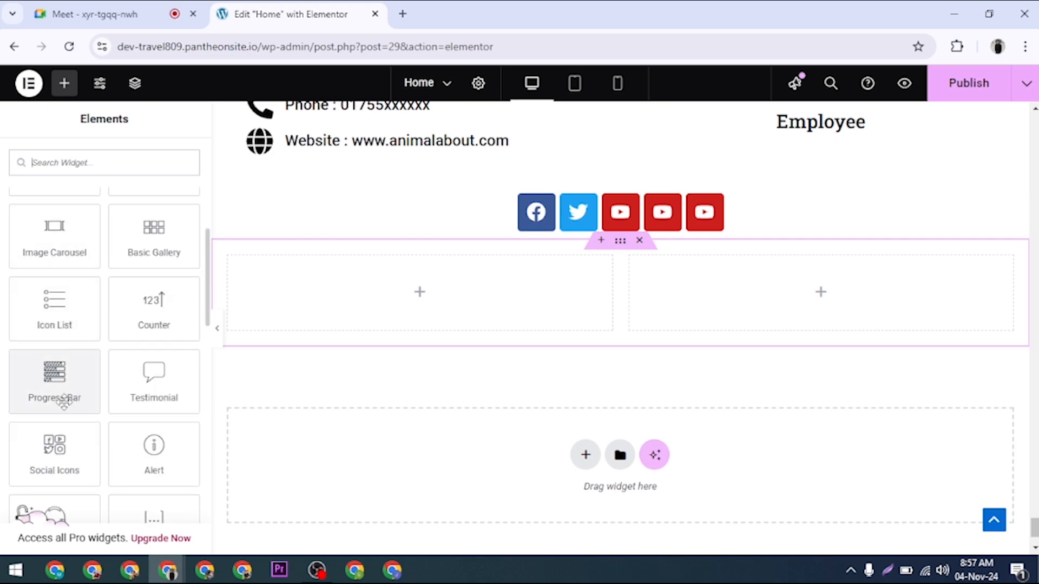
{"action": "left_click_drag", "start_coordinate": [41, 395], "coordinate": [405, 303]}
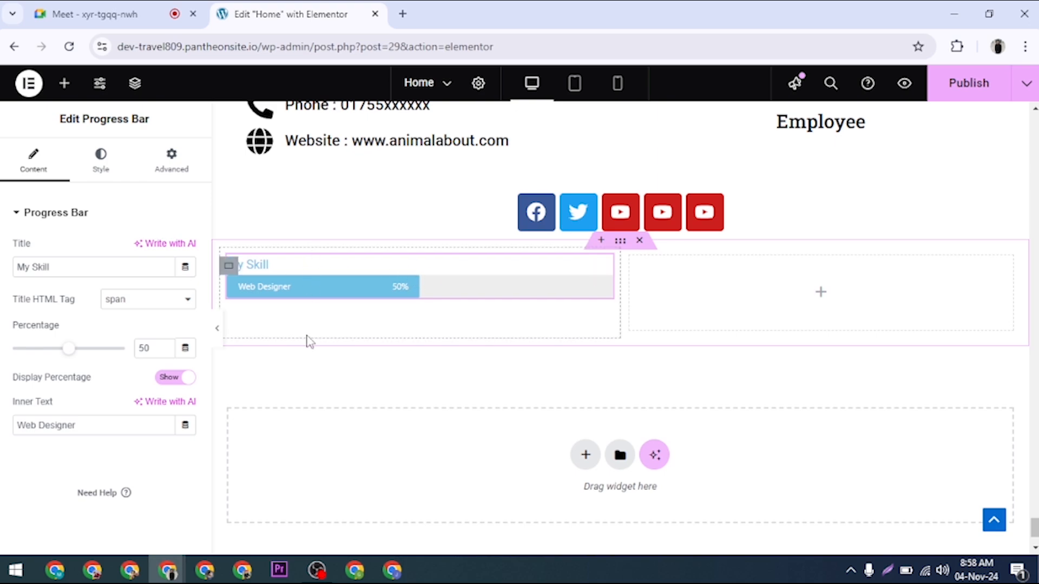
- Duplicate the progress bar twice so the left column holds three bars
{"action": "right_click", "coordinate": [604, 276]}
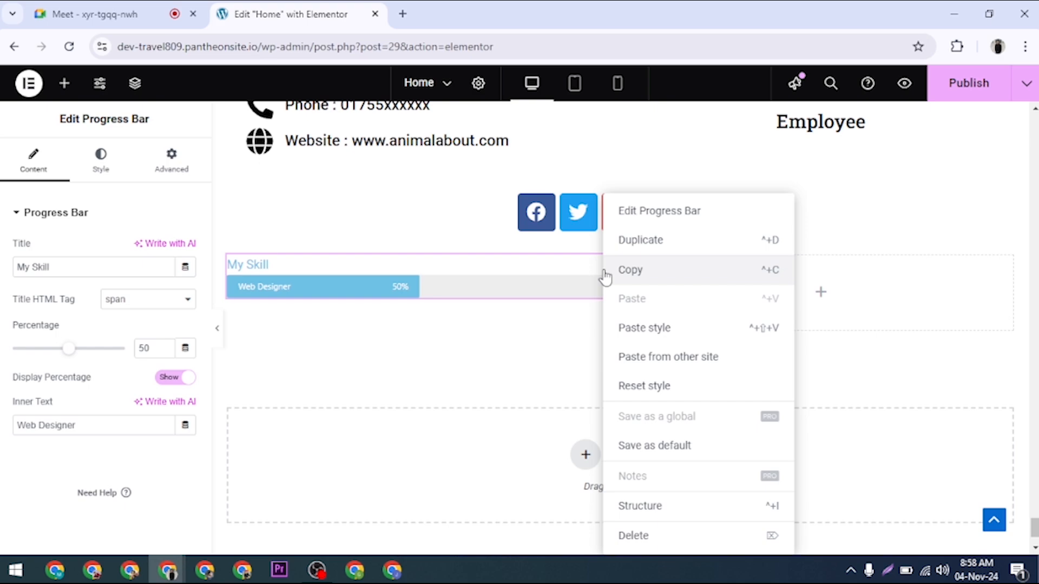
{"action": "left_click", "coordinate": [643, 246]}
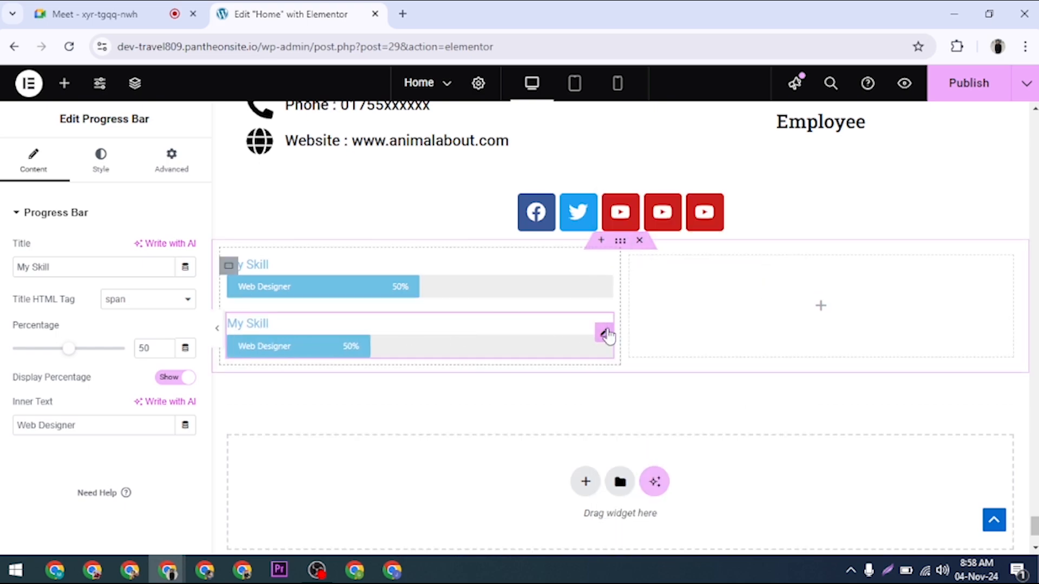
{"action": "right_click", "coordinate": [604, 336]}
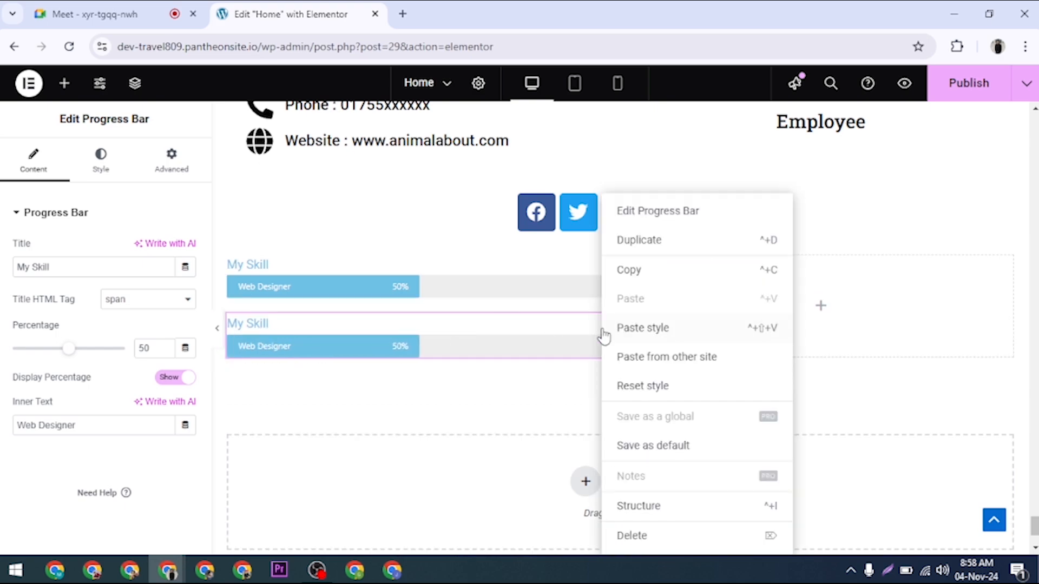
{"action": "left_click", "coordinate": [652, 239]}
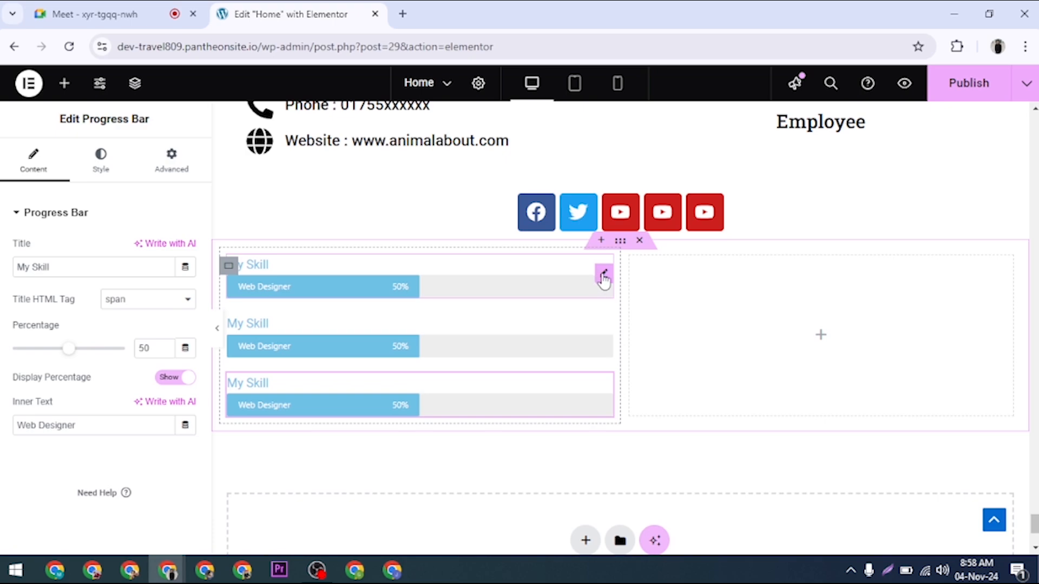
- Change the title of the first progress bar to "Search Engine Optimization"
{"action": "left_click", "coordinate": [604, 275]}
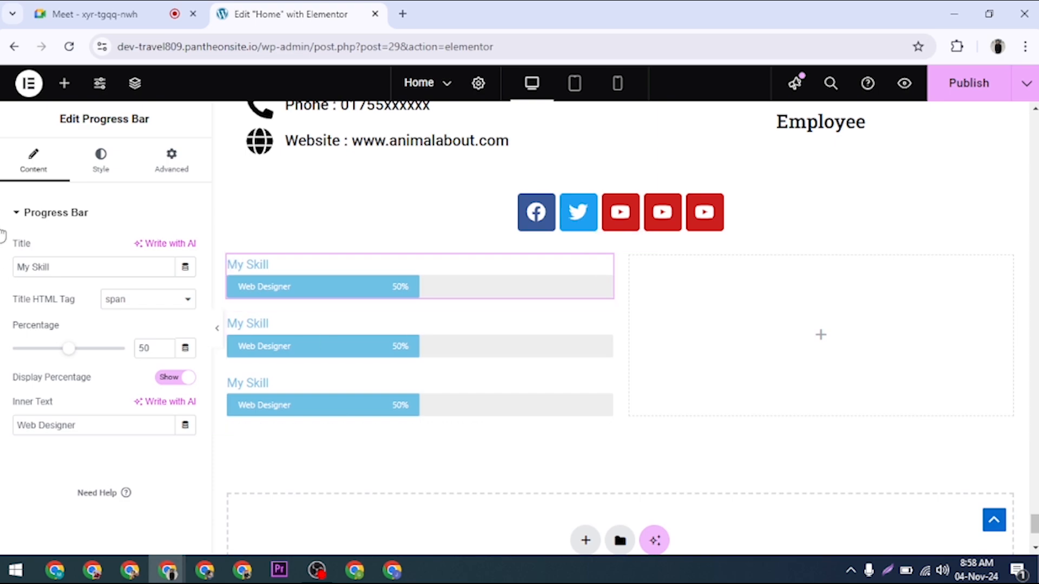
{"action": "left_click", "coordinate": [33, 216]}
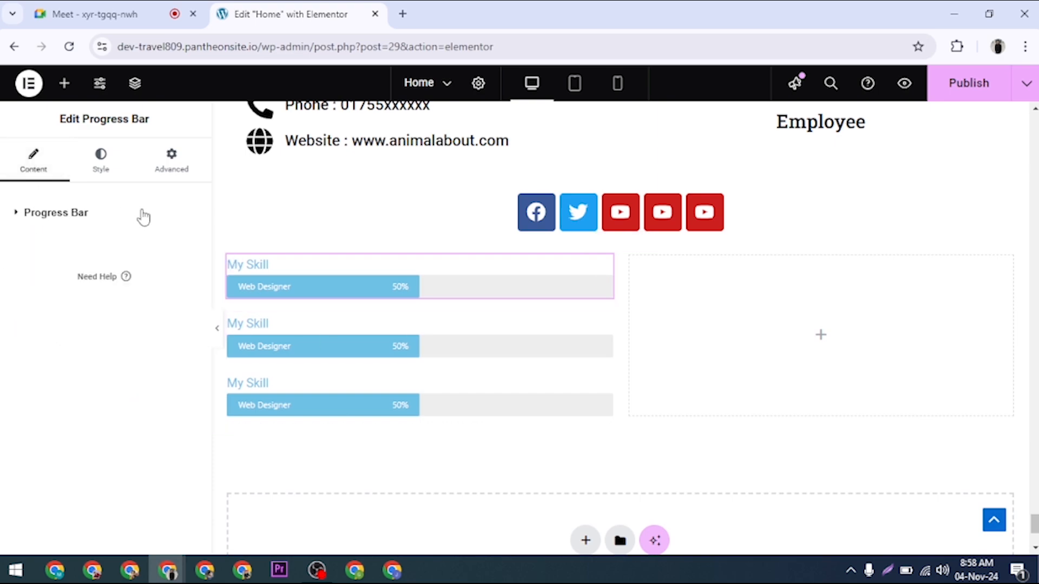
{"action": "left_click", "coordinate": [79, 214]}
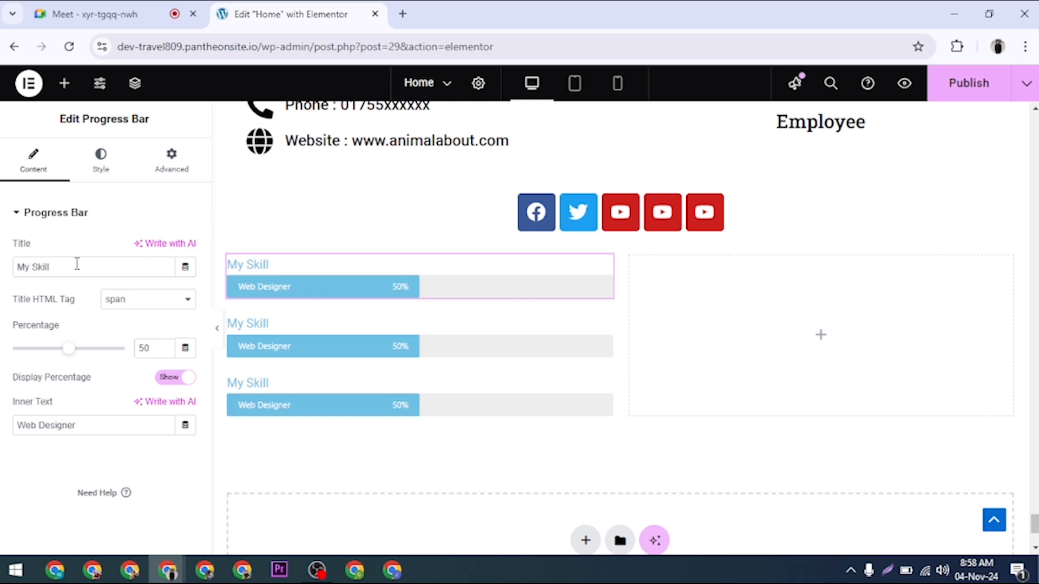
{"action": "left_click_drag", "start_coordinate": [77, 267], "coordinate": [3, 271]}
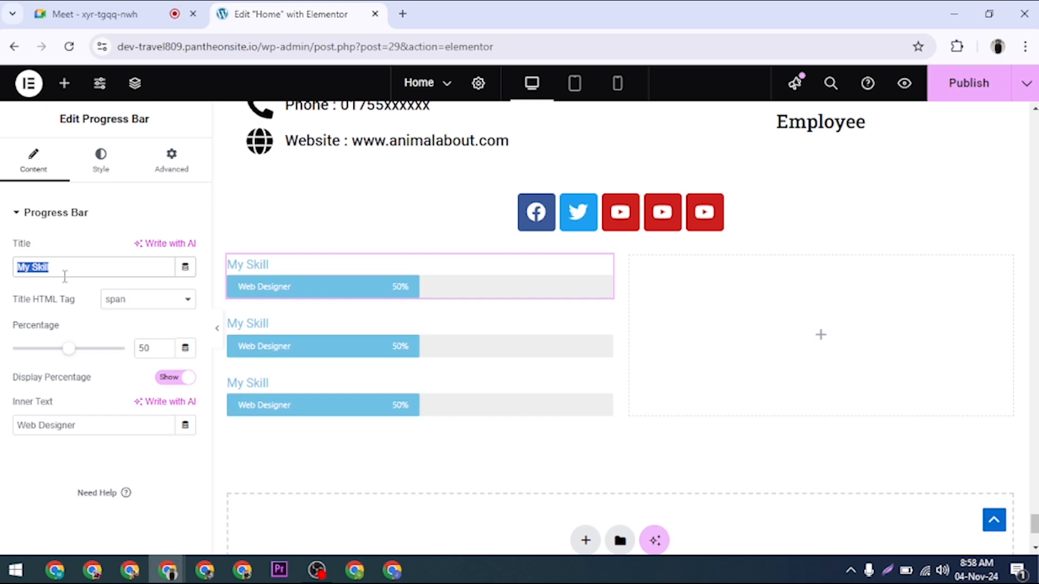
{"action": "type", "text": "HT"}
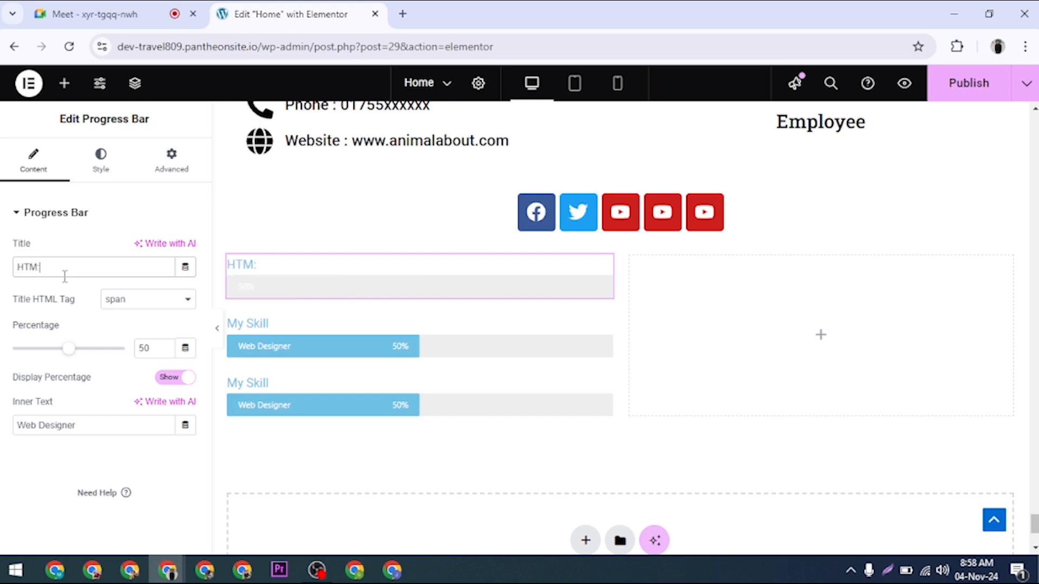
{"action": "type", "text": "M:"}
{"action": "key", "text": "BackSpace"}
{"action": "key", "text": "BackSpace"}
{"action": "key", "text": "BackSpace"}
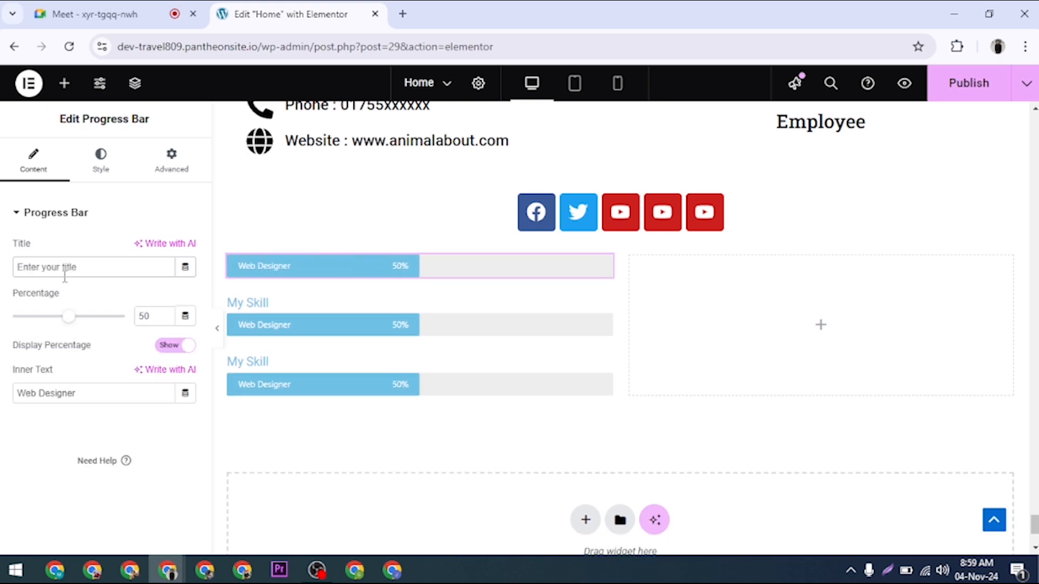
{"action": "type", "text": "S"}
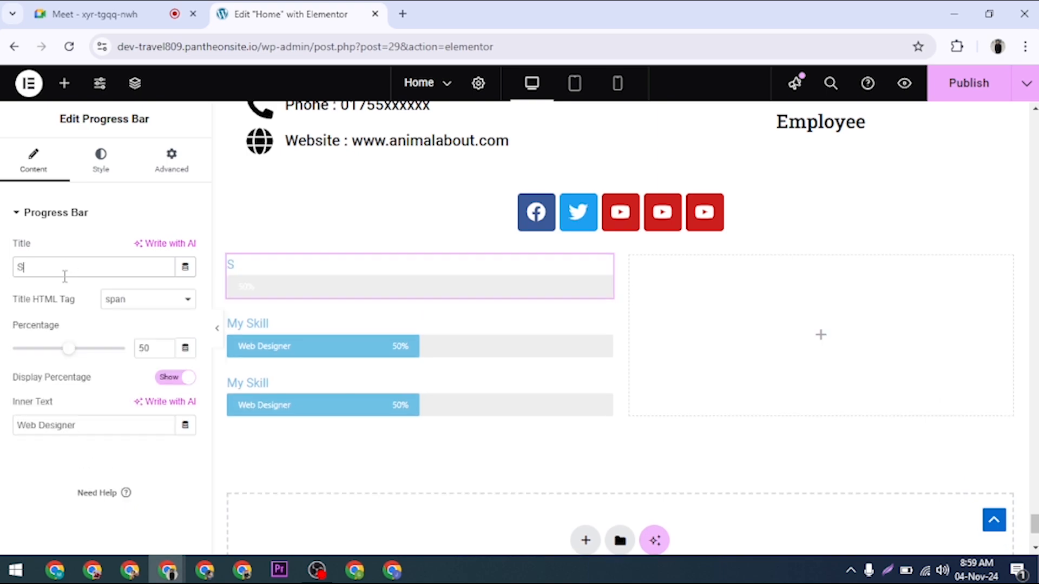
{"action": "type", "text": "earch Engk"}
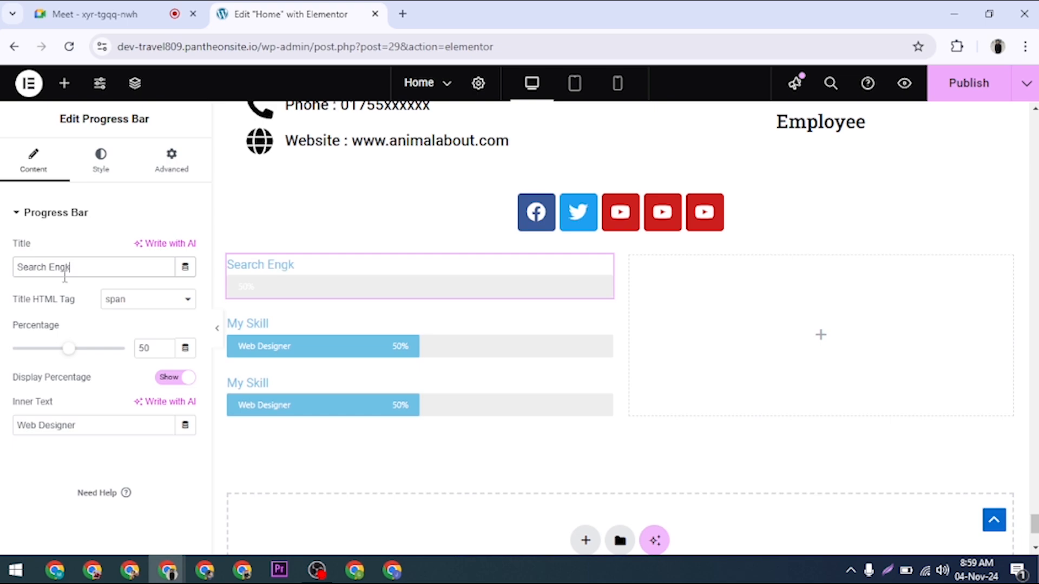
{"action": "key", "text": "BackSpace"}
{"action": "type", "text": "ine Optimization"}
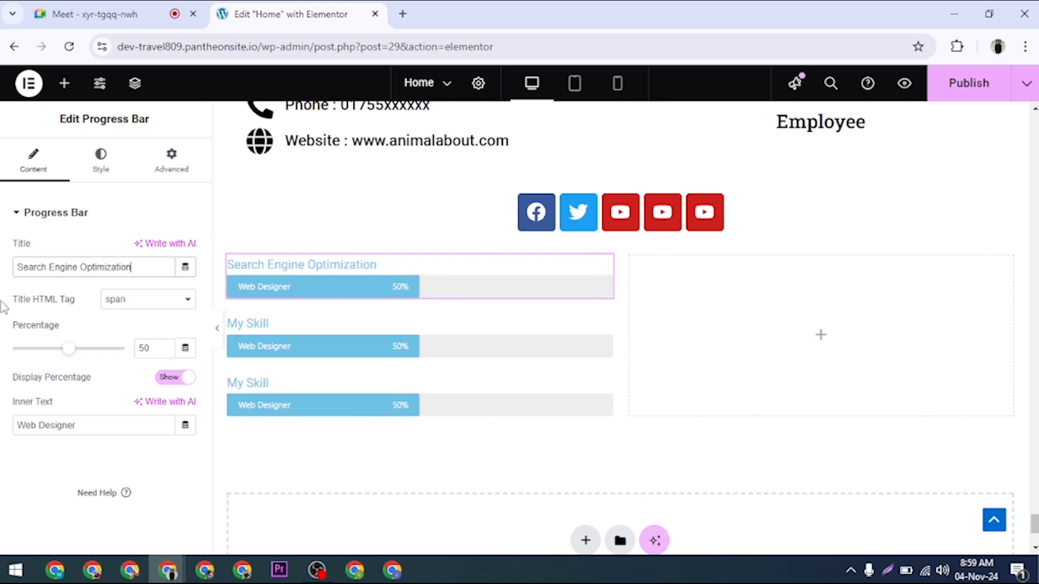
- Try the H6 and H4 title HTML tags on the first progress bar and set the tag back to span
{"action": "left_click", "coordinate": [139, 305]}
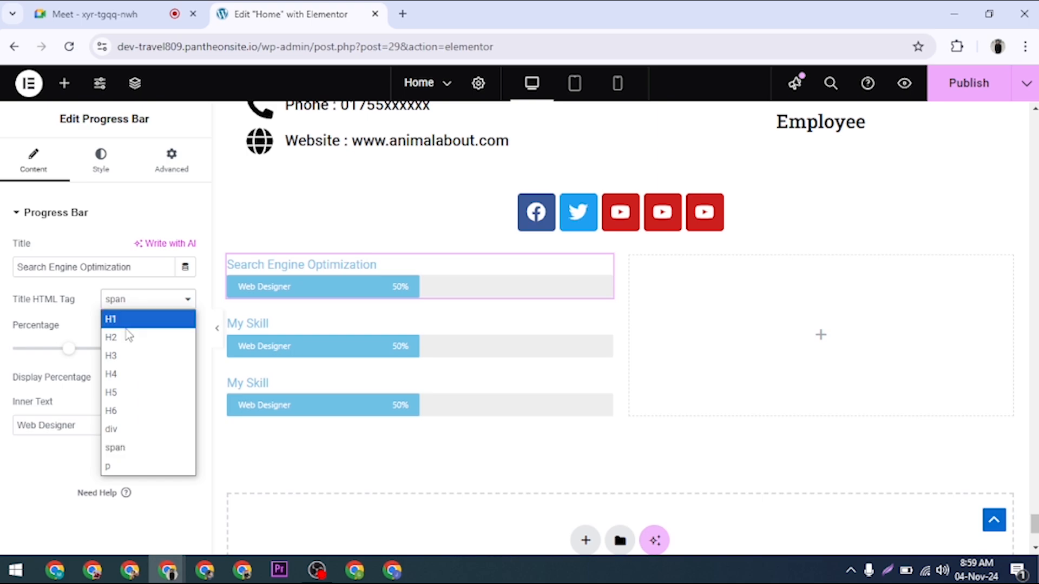
{"action": "left_click", "coordinate": [116, 410]}
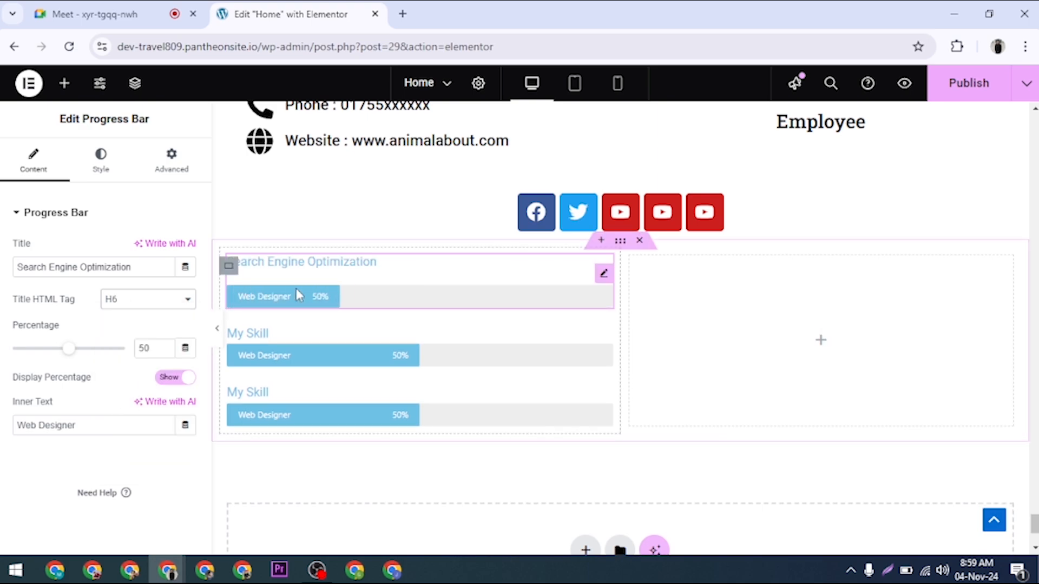
{"action": "left_click", "coordinate": [133, 304]}
{"action": "left_click", "coordinate": [132, 374]}
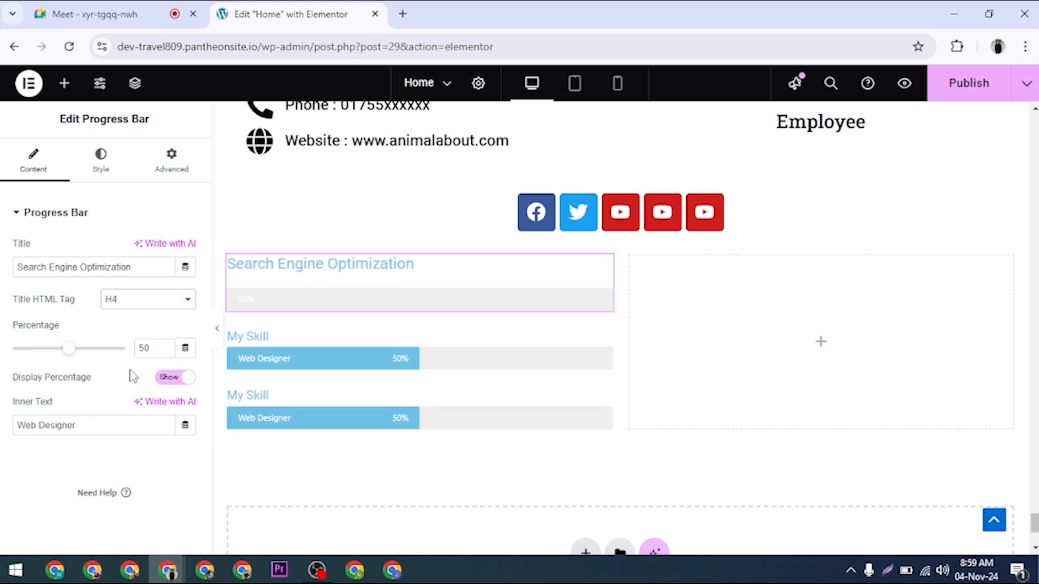
{"action": "left_click", "coordinate": [133, 299]}
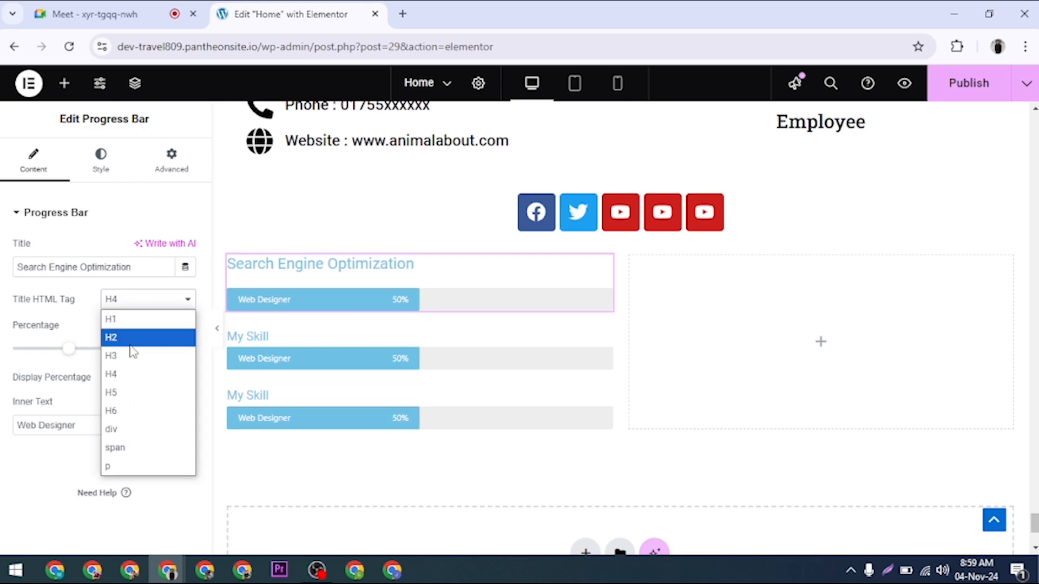
{"action": "left_click", "coordinate": [135, 450]}
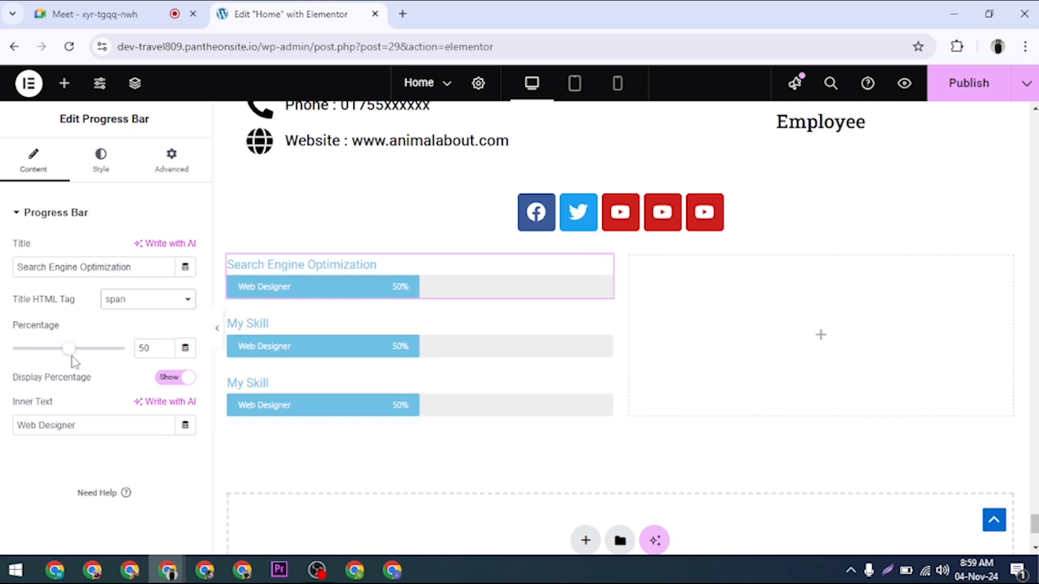
- Set the percentage of the Search Engine Optimization progress bar to 90
{"action": "left_click_drag", "start_coordinate": [68, 349], "coordinate": [133, 350]}
{"action": "type", "text": "90"}
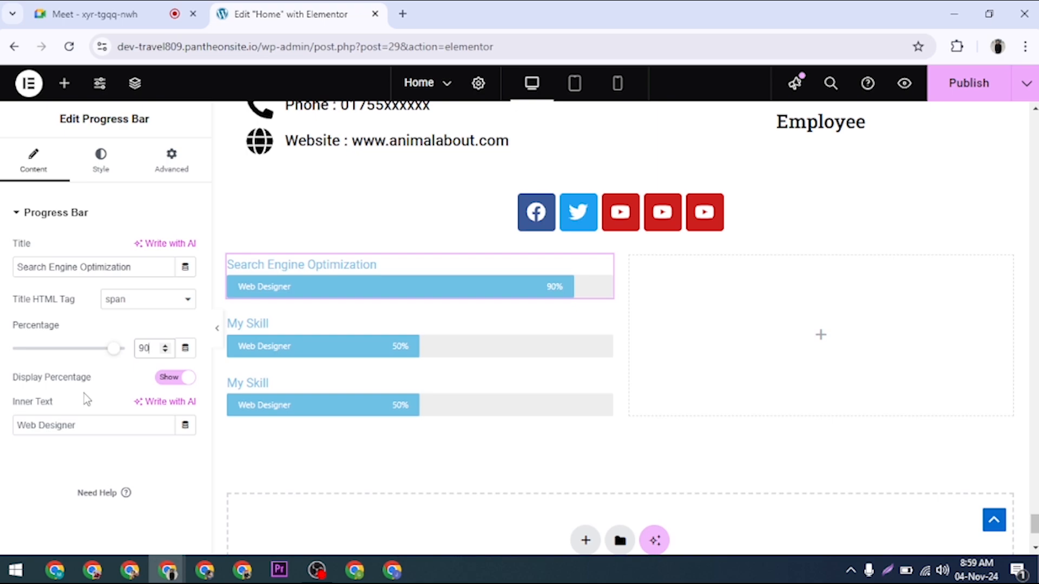
- Toggle the percentage display off and back on, and change the Search Engine Optimization bar's inner text to "SEO"
{"action": "left_click", "coordinate": [163, 379]}
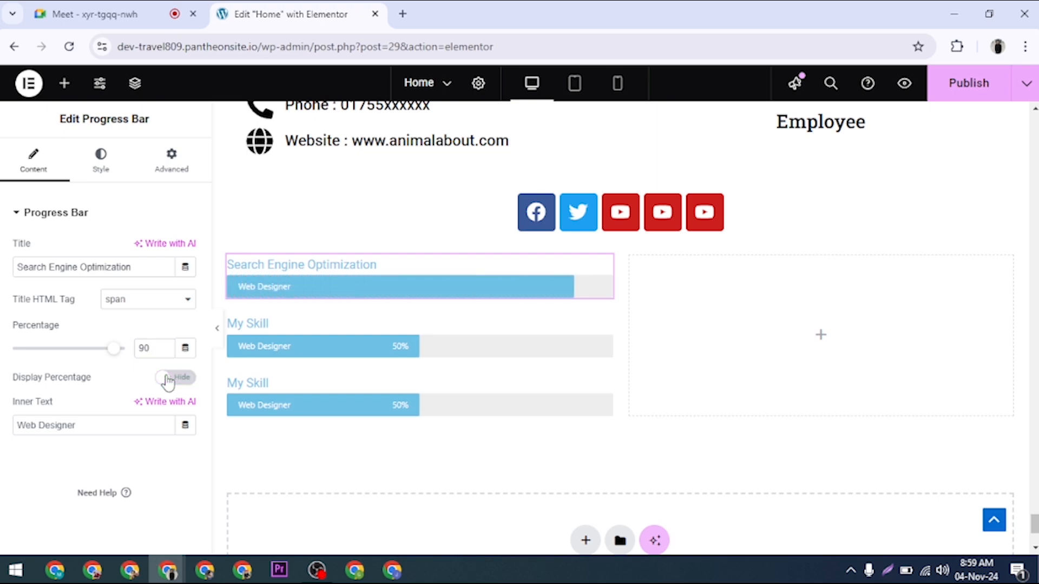
{"action": "left_click", "coordinate": [168, 379]}
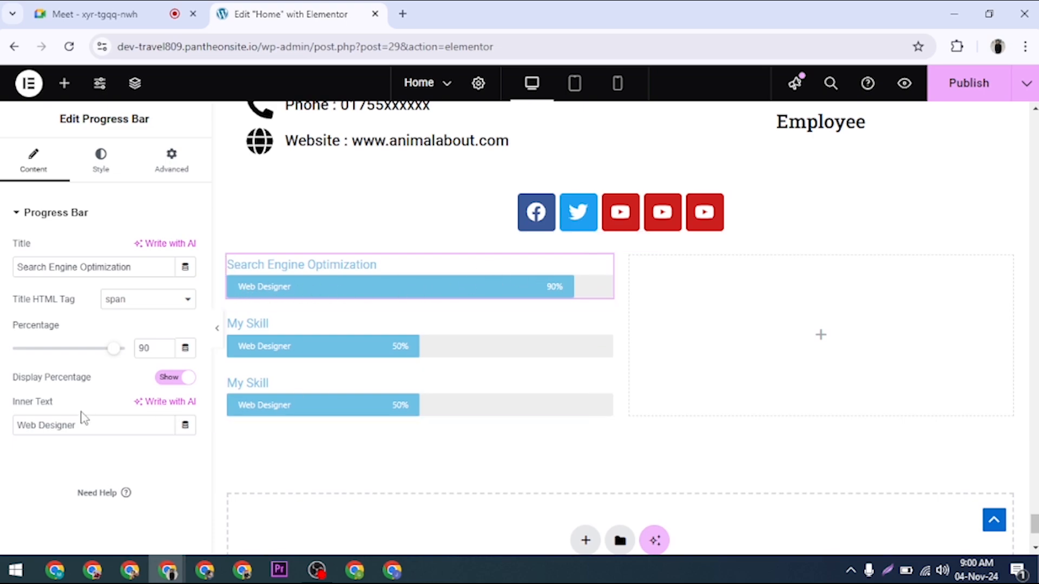
{"action": "left_click_drag", "start_coordinate": [83, 421], "coordinate": [3, 426]}
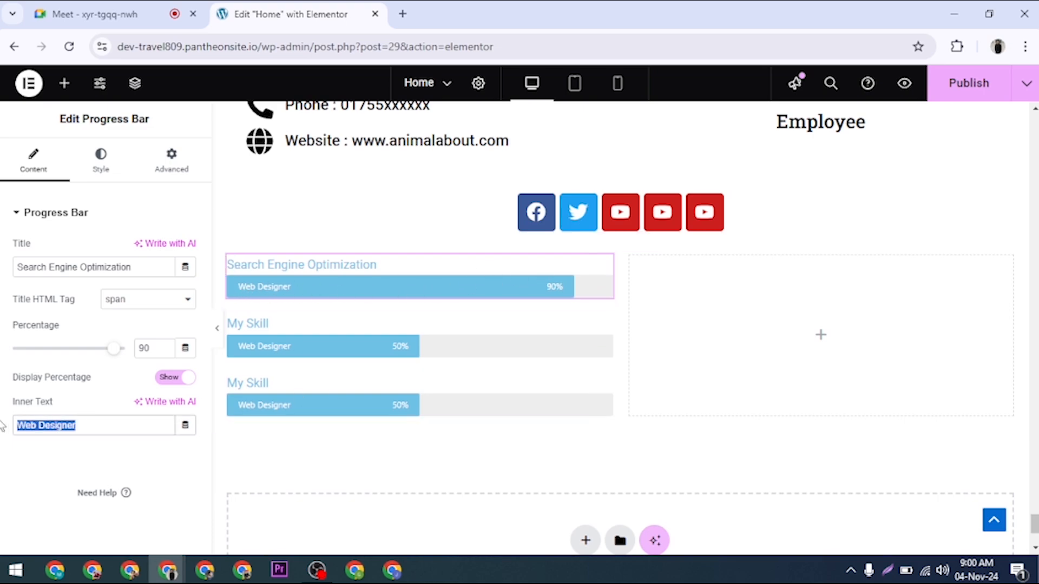
{"action": "type", "text": "SEO"}
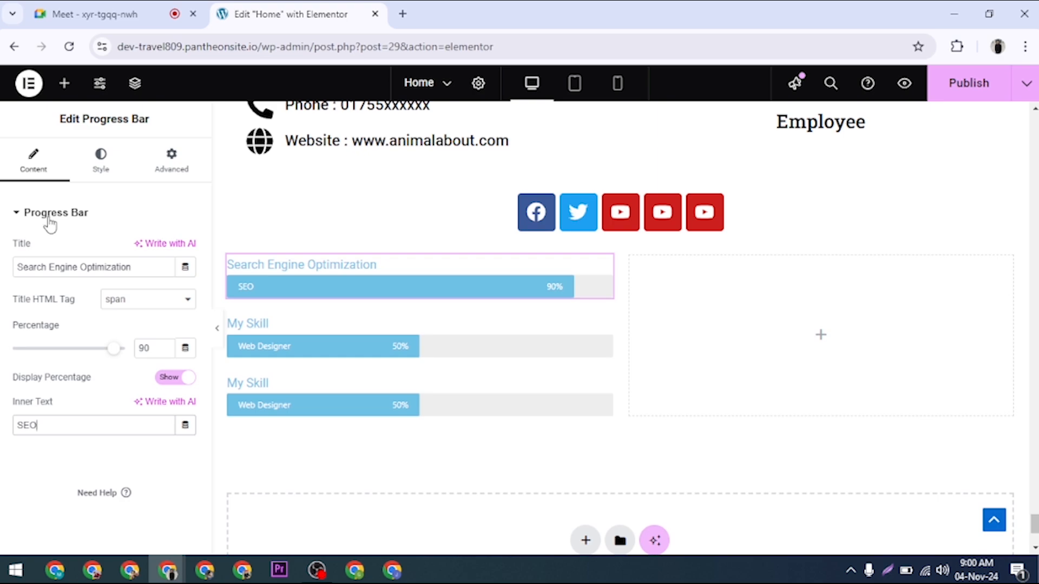
- Set the fill color of the Search Engine Optimization progress bar to bright blue #3600FF
{"action": "left_click", "coordinate": [103, 155]}
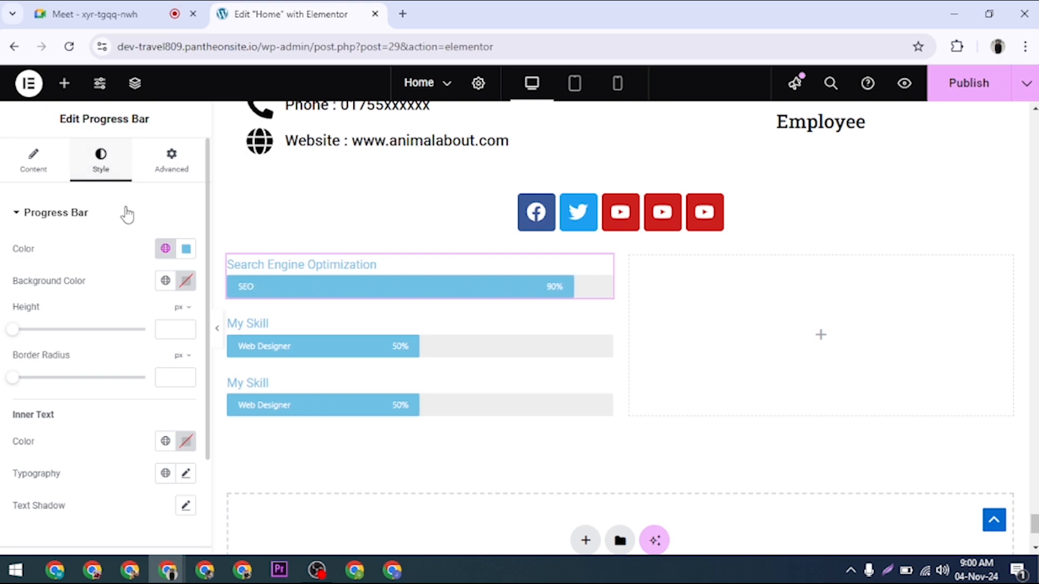
{"action": "left_click", "coordinate": [180, 254]}
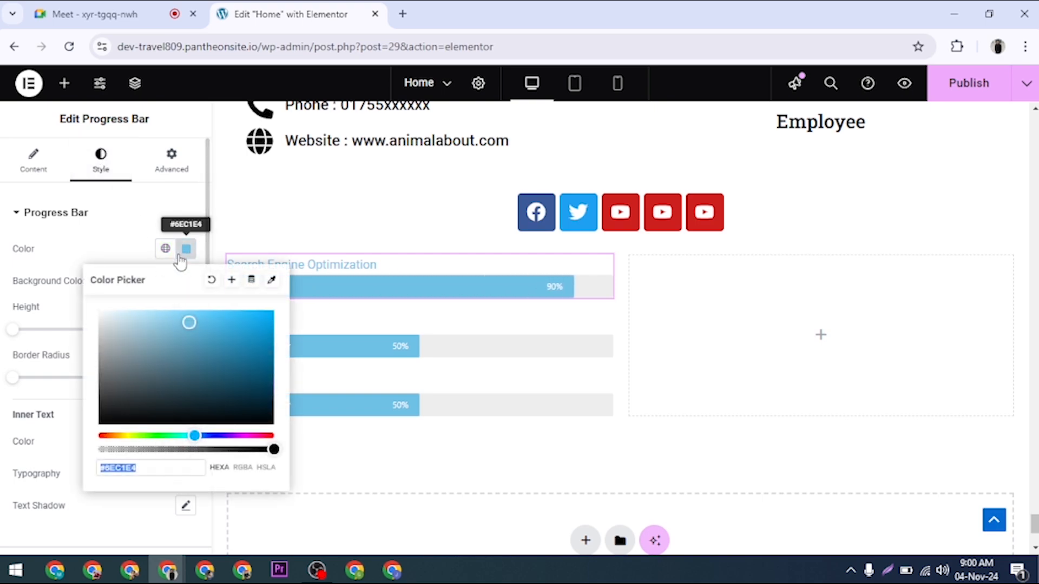
{"action": "left_click", "coordinate": [221, 436]}
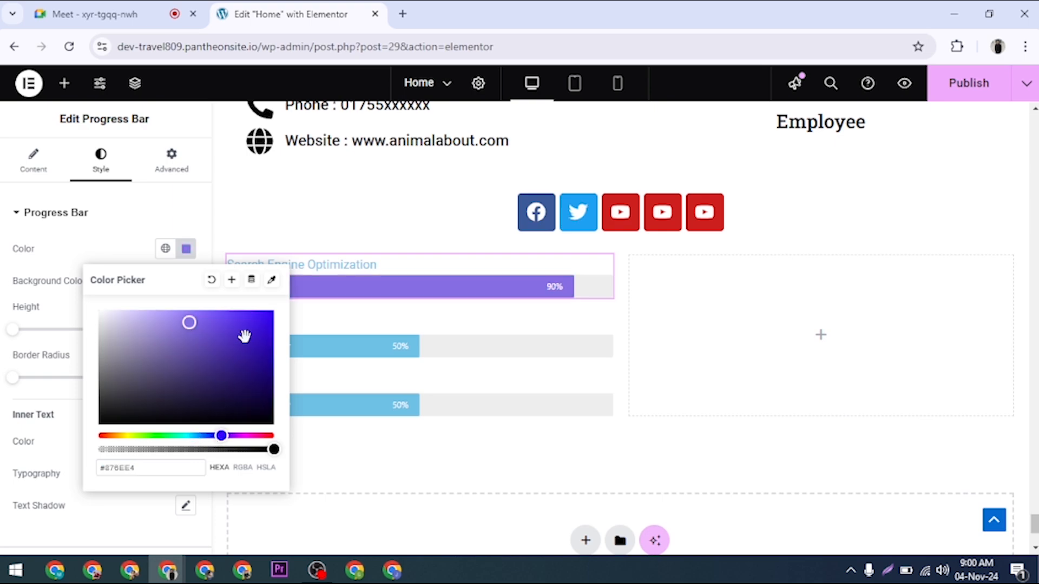
{"action": "left_click_drag", "start_coordinate": [250, 319], "coordinate": [279, 307]}
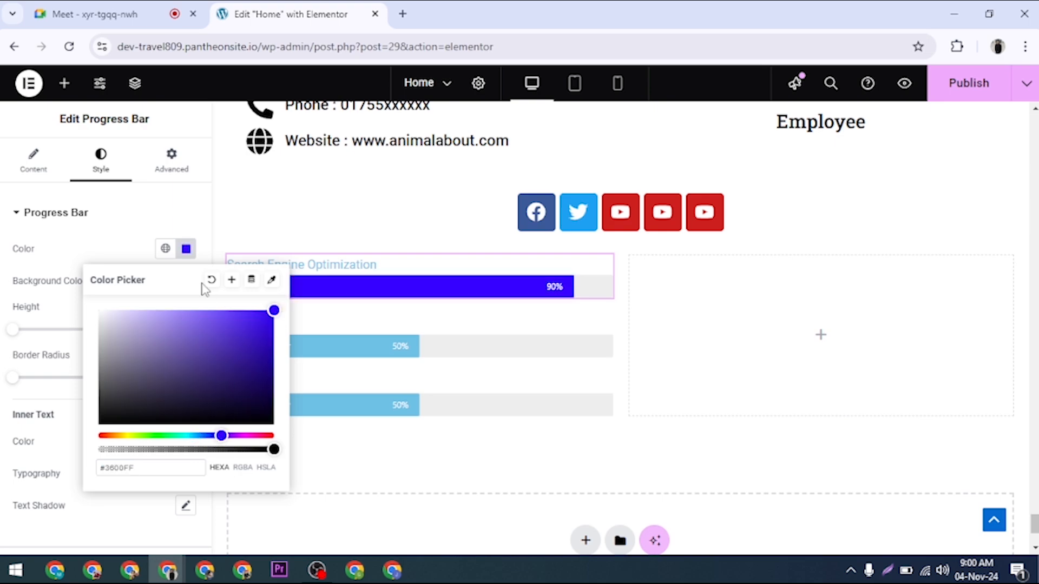
{"action": "left_click", "coordinate": [185, 249]}
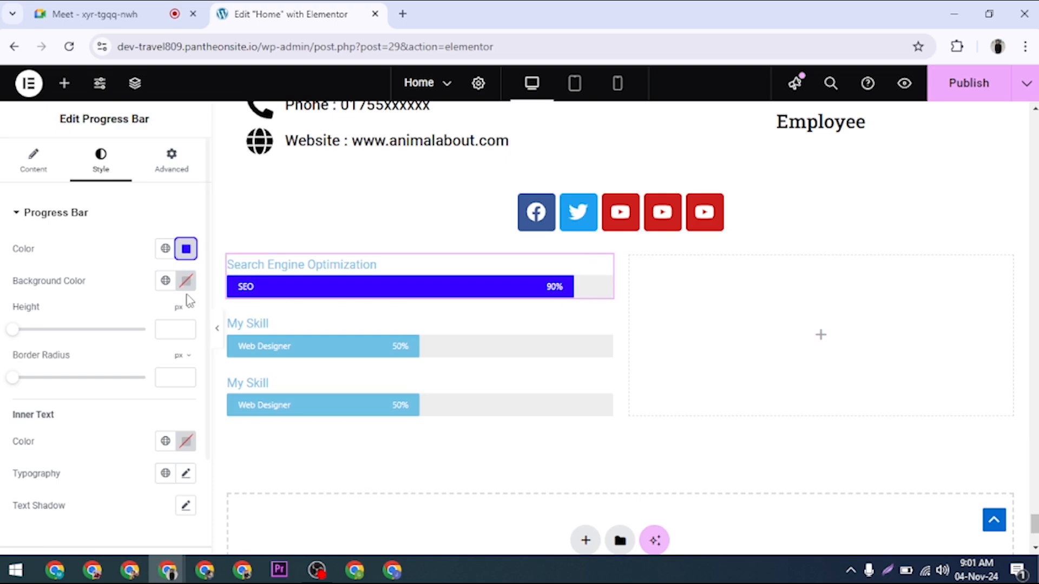
- Set the background color of the Search Engine Optimization progress bar to black #000000
{"action": "left_click", "coordinate": [187, 282]}
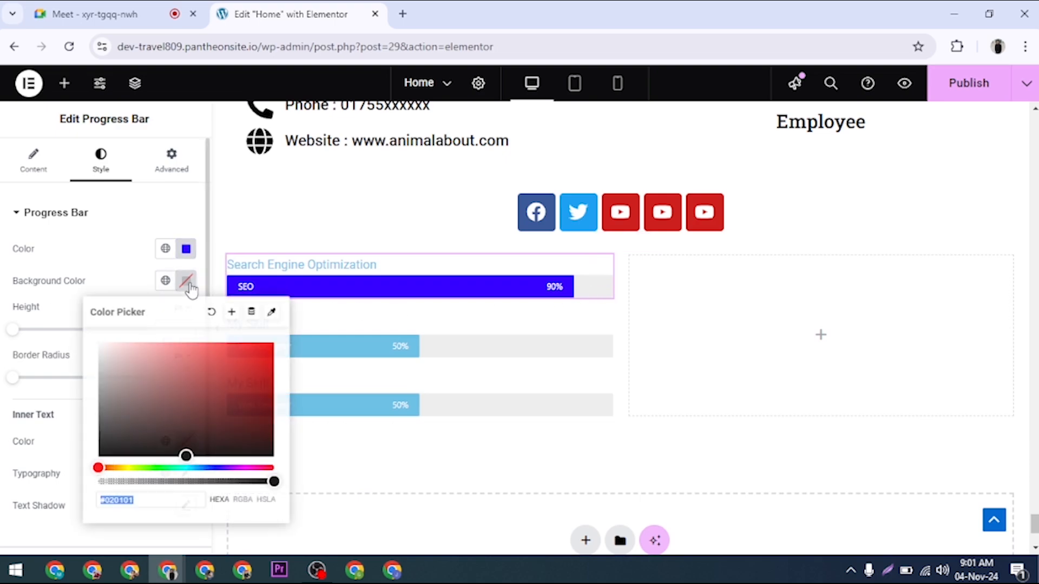
{"action": "left_click", "coordinate": [122, 401]}
{"action": "left_click_drag", "start_coordinate": [118, 418], "coordinate": [70, 469]}
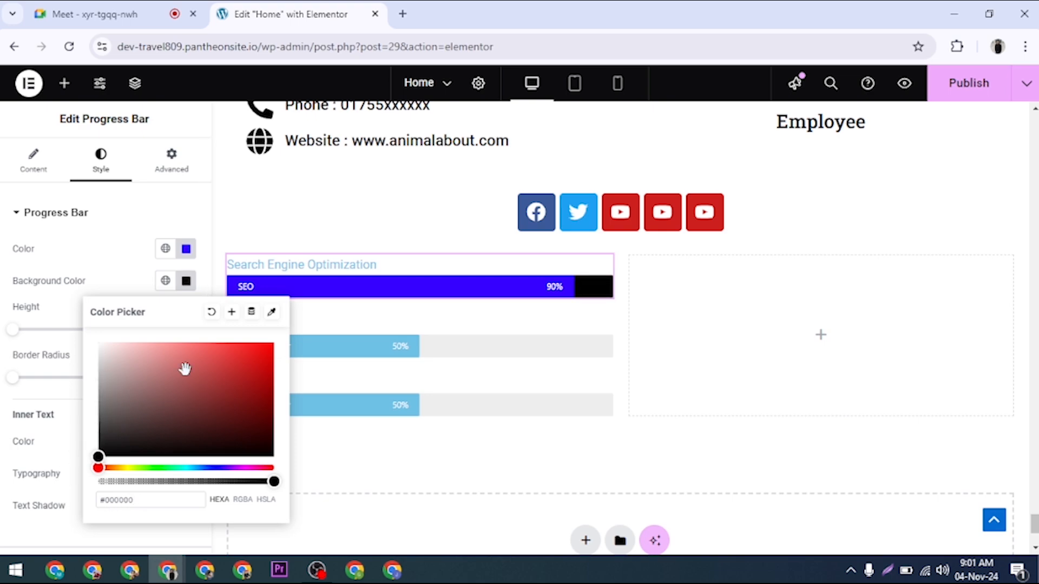
{"action": "left_click", "coordinate": [187, 283]}
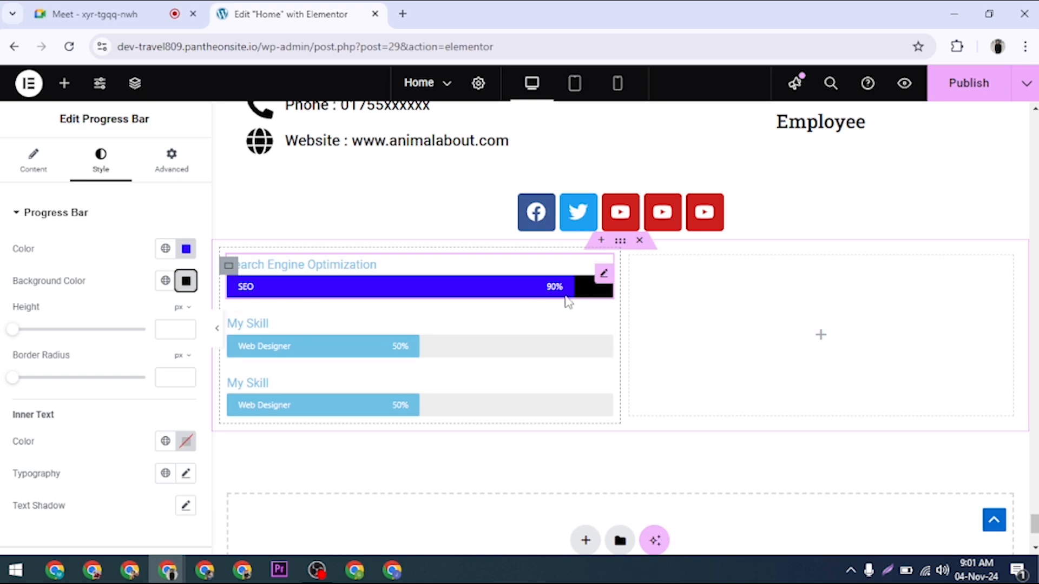
- Set the Search Engine Optimization bar's height to 32 px and its border radius to 15 px
{"action": "left_click_drag", "start_coordinate": [14, 331], "coordinate": [55, 328]}
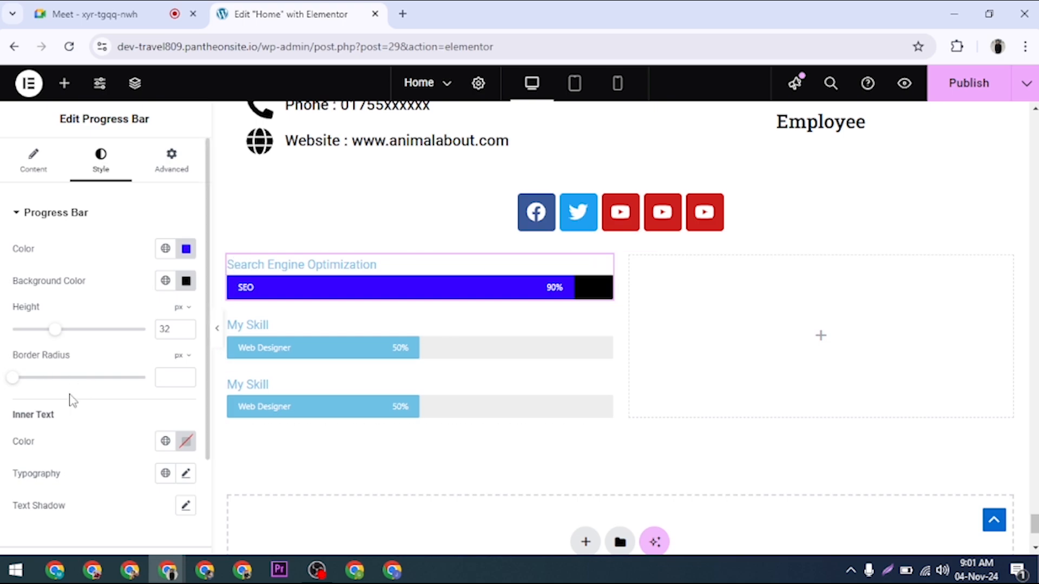
{"action": "mouse_move", "coordinate": [14, 378]}
{"action": "left_mouse_down"}
{"action": "mouse_move", "coordinate": [44, 383]}
{"action": "mouse_move", "coordinate": [32, 387]}
{"action": "left_mouse_up"}
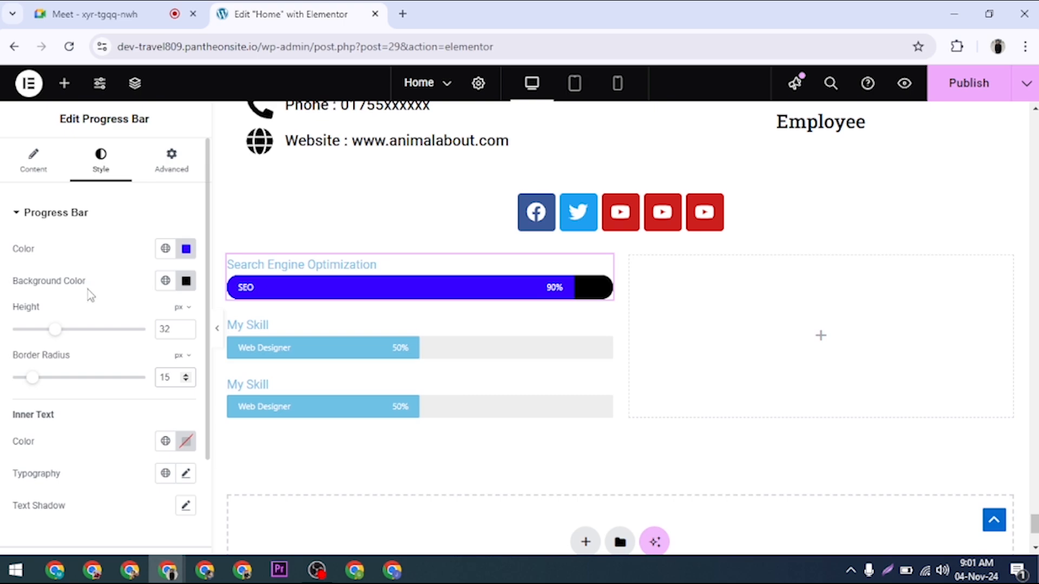
- Try black for the bar's inner text color and settle on white #FFFFFF
{"action": "scroll", "coordinate": [107, 368], "scroll_direction": "down", "scroll_amount": 2}
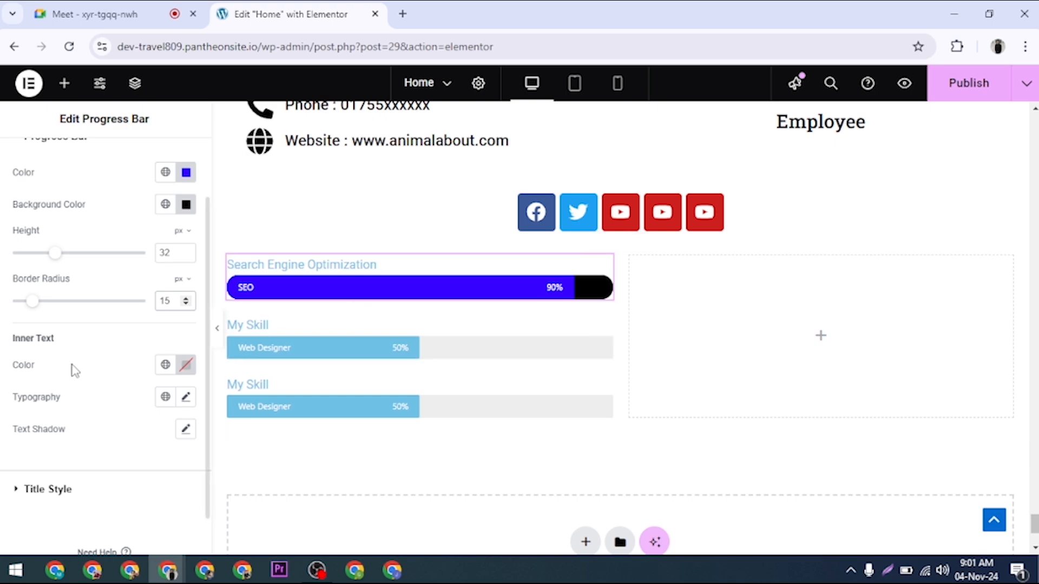
{"action": "left_click", "coordinate": [185, 366]}
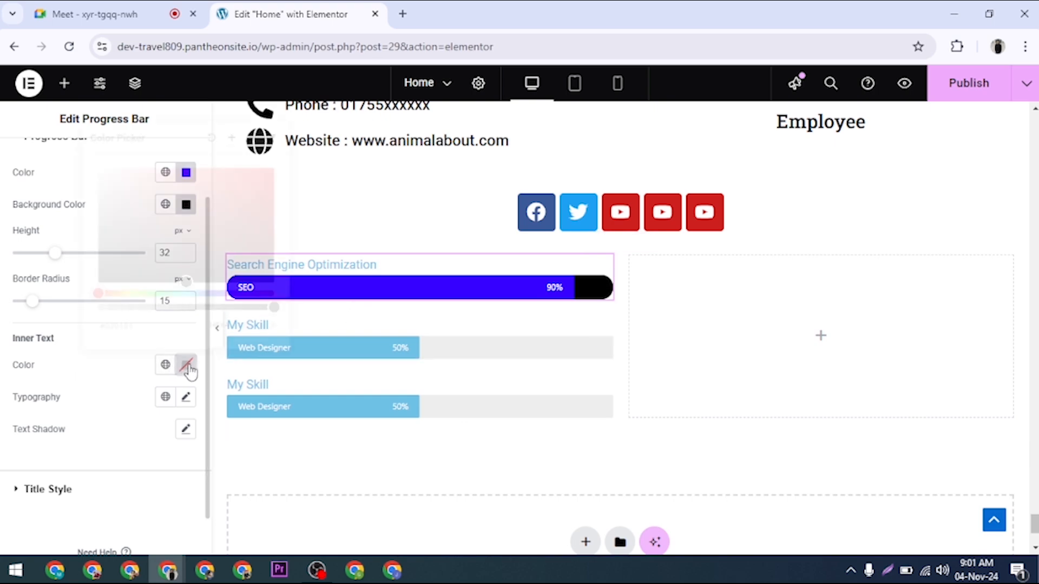
{"action": "left_click_drag", "start_coordinate": [122, 226], "coordinate": [229, 283]}
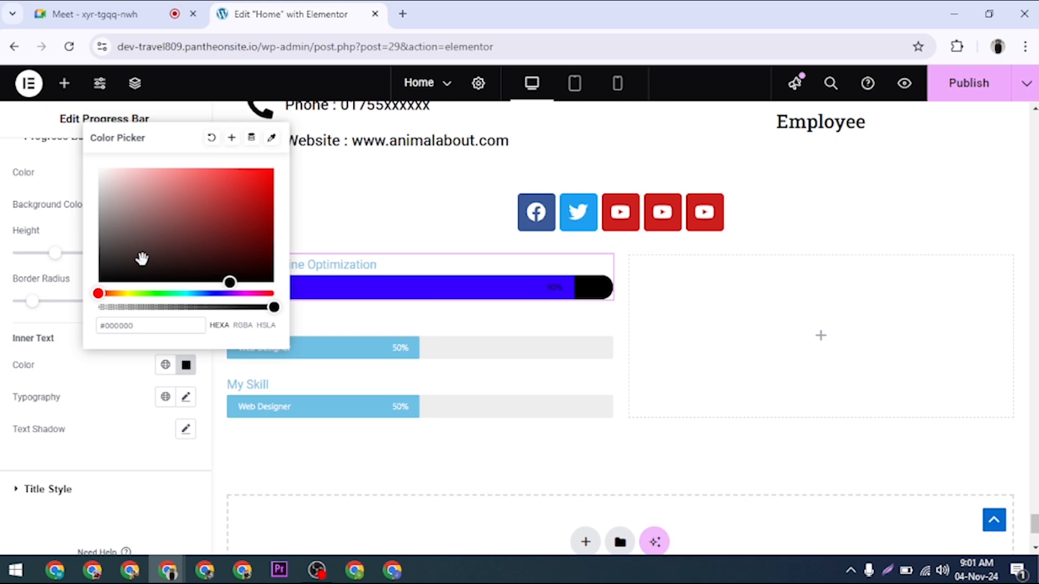
{"action": "left_click", "coordinate": [109, 180]}
{"action": "left_click", "coordinate": [98, 162]}
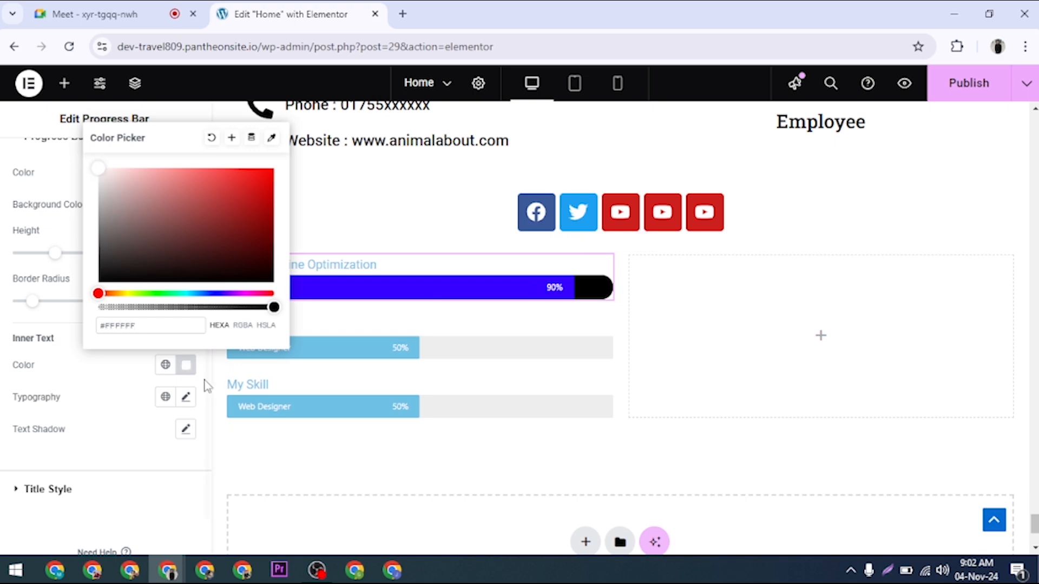
{"action": "left_click", "coordinate": [189, 371]}
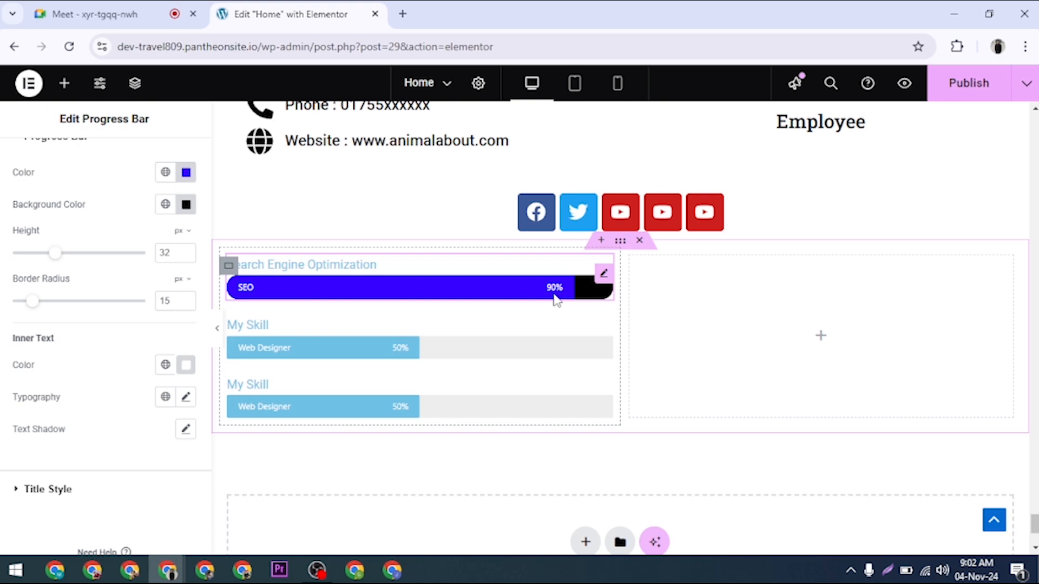
- Set the inner text typography of the Search Engine Optimization bar to size 17 px with the Capitalize transform
{"action": "left_click", "coordinate": [186, 399]}
{"action": "scroll", "coordinate": [178, 416], "scroll_direction": "down", "scroll_amount": 3}
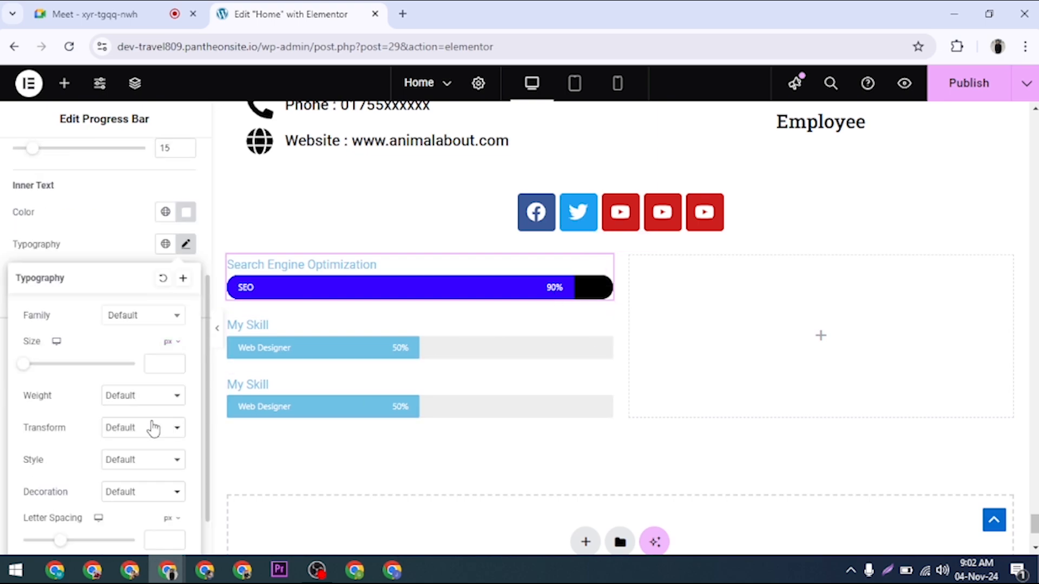
{"action": "left_click_drag", "start_coordinate": [21, 369], "coordinate": [32, 370]}
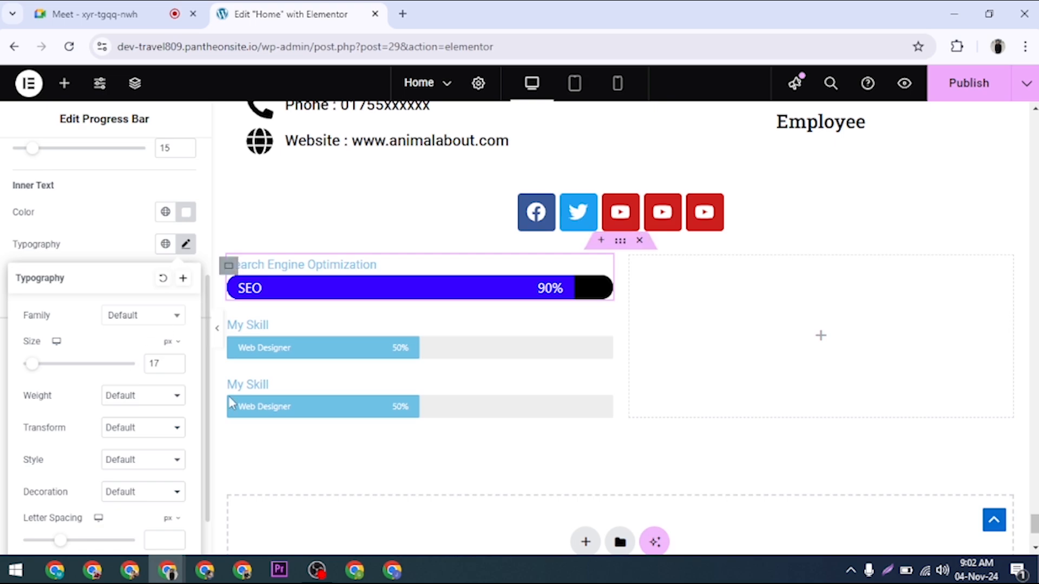
{"action": "left_click", "coordinate": [135, 430]}
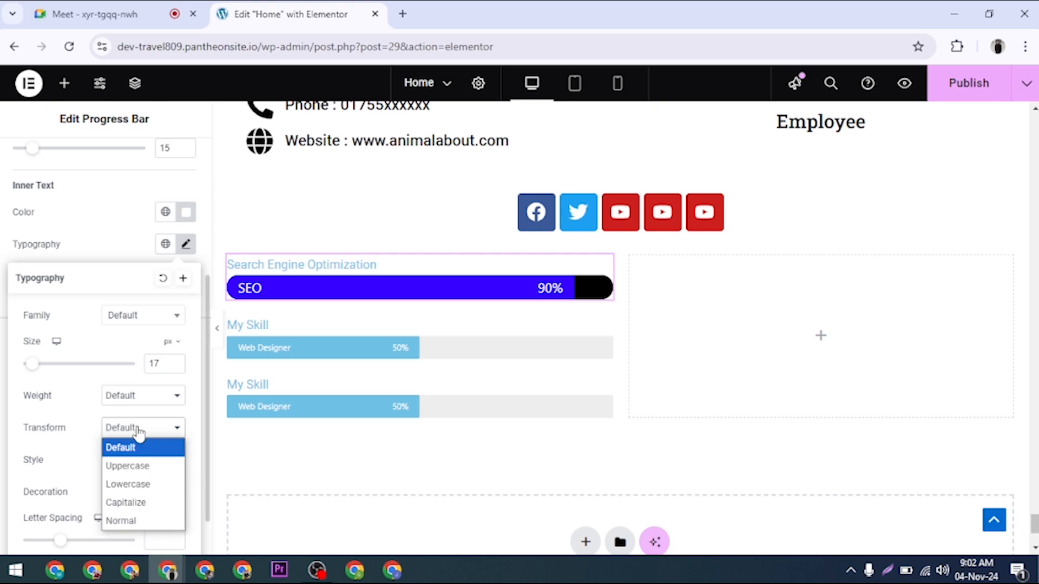
{"action": "left_click", "coordinate": [135, 503]}
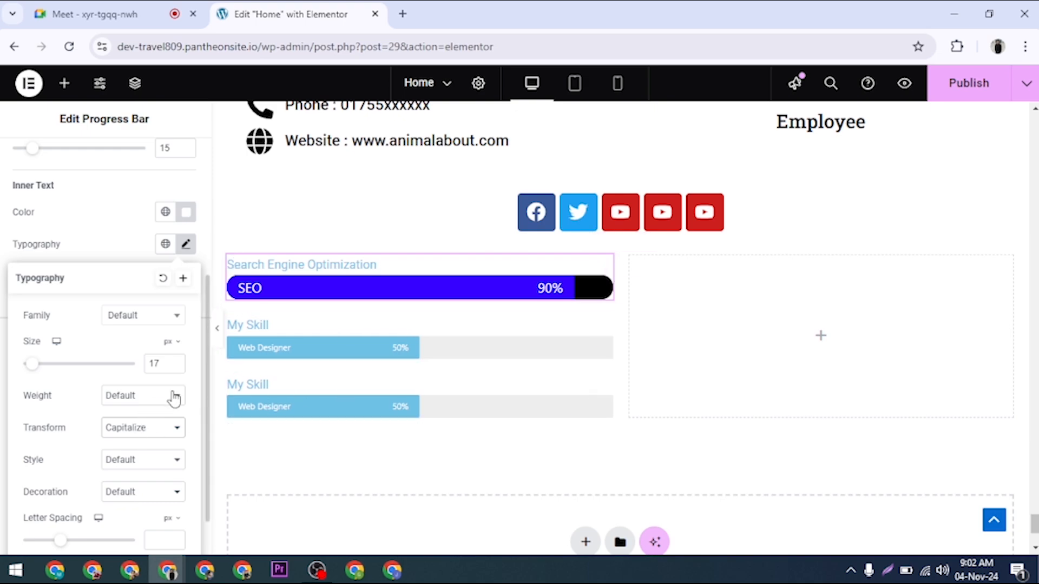
{"action": "left_click", "coordinate": [186, 244]}
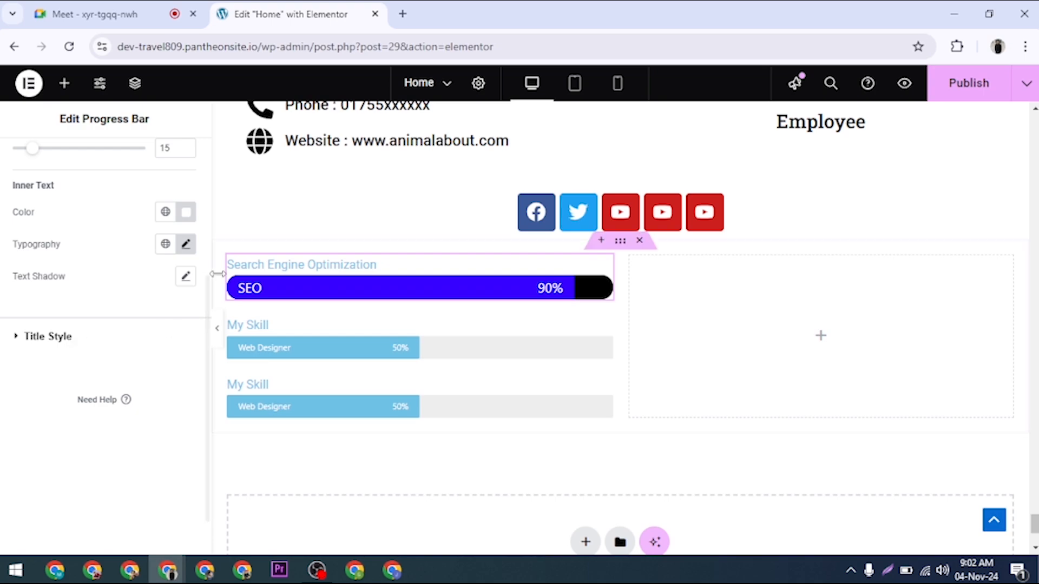
- Try yellow and olive shades for the Search Engine Optimization title's text color and settle on a dark magenta
{"action": "left_click", "coordinate": [24, 340]}
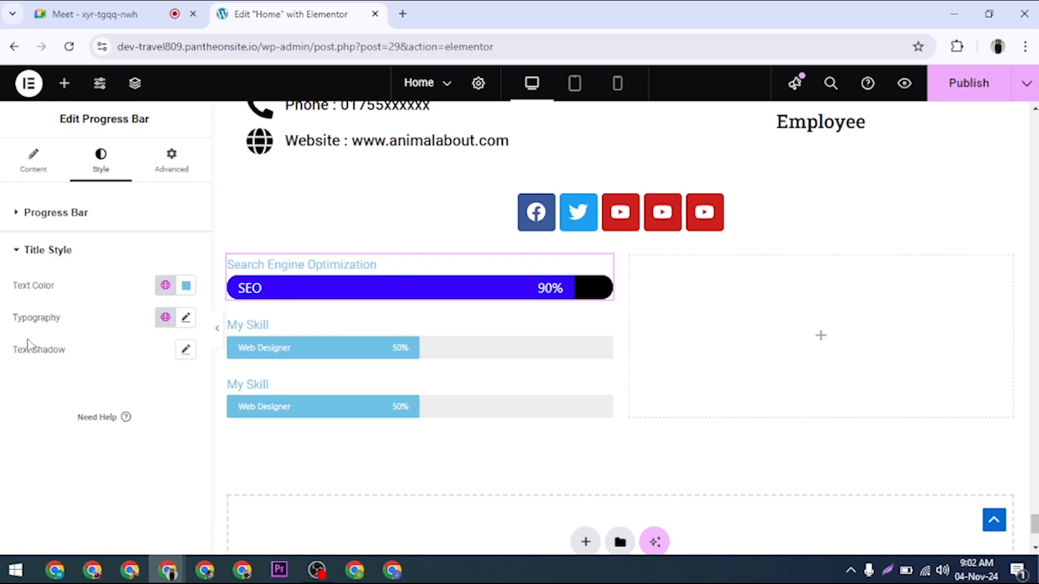
{"action": "left_click", "coordinate": [187, 287]}
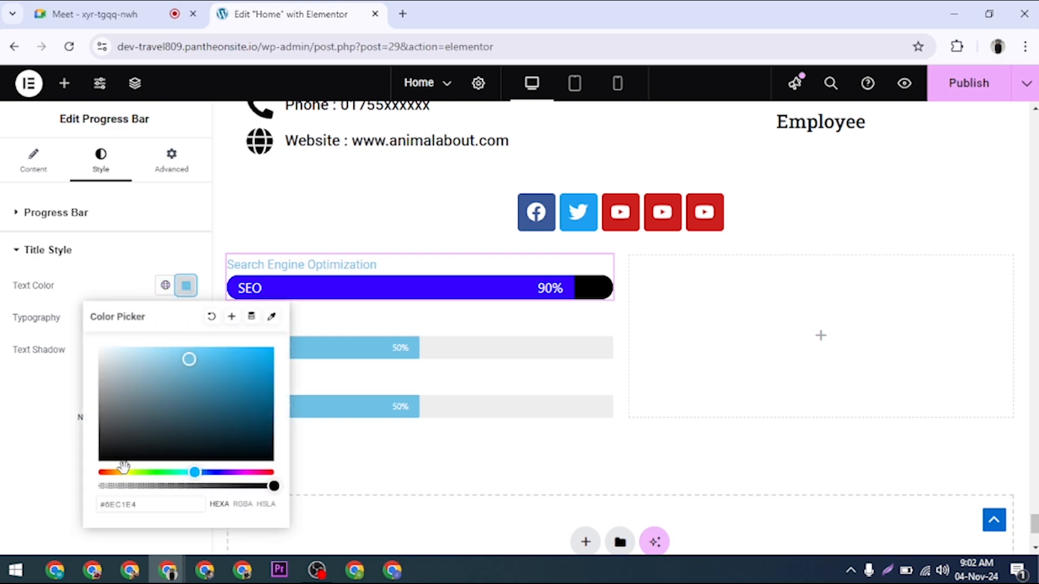
{"action": "left_click_drag", "start_coordinate": [124, 471], "coordinate": [128, 471]}
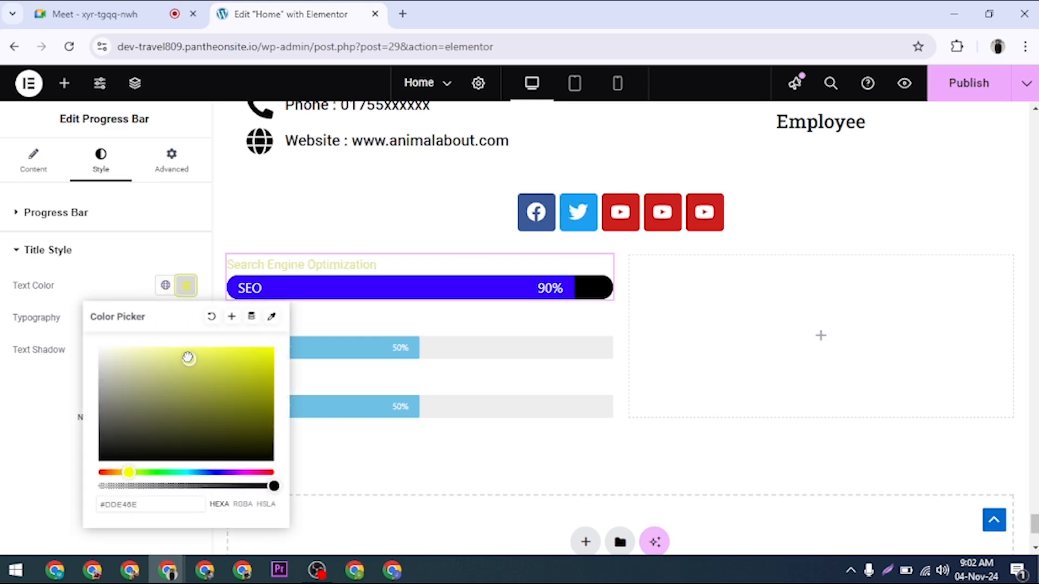
{"action": "left_click_drag", "start_coordinate": [188, 358], "coordinate": [290, 388]}
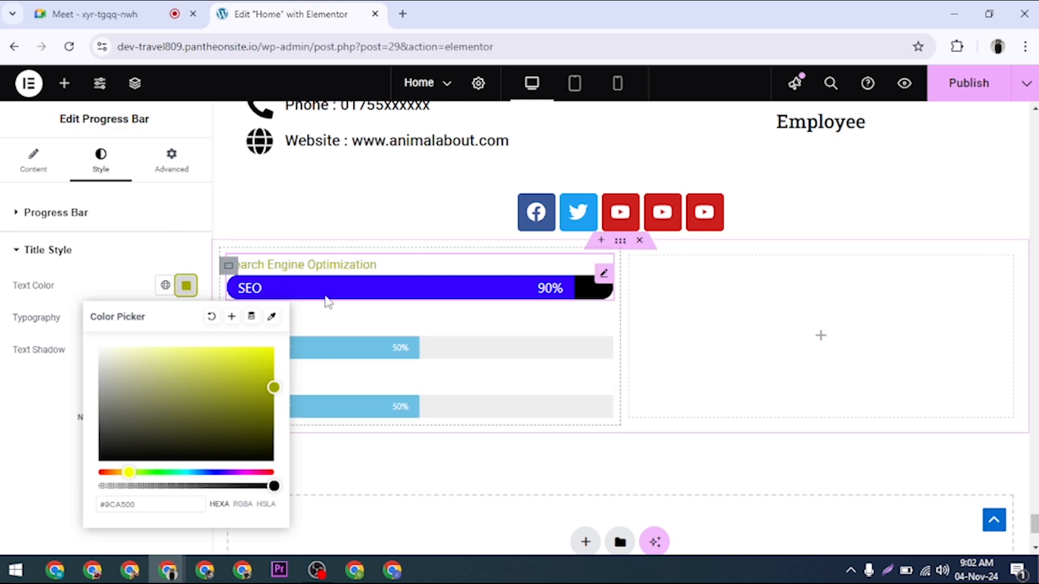
{"action": "left_click_drag", "start_coordinate": [230, 457], "coordinate": [268, 418]}
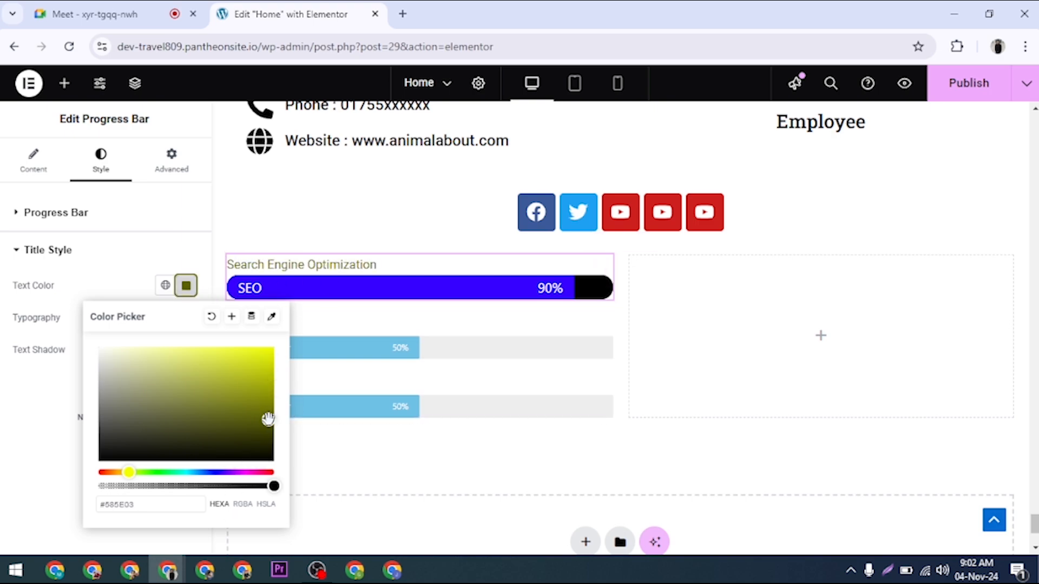
{"action": "left_click", "coordinate": [251, 473]}
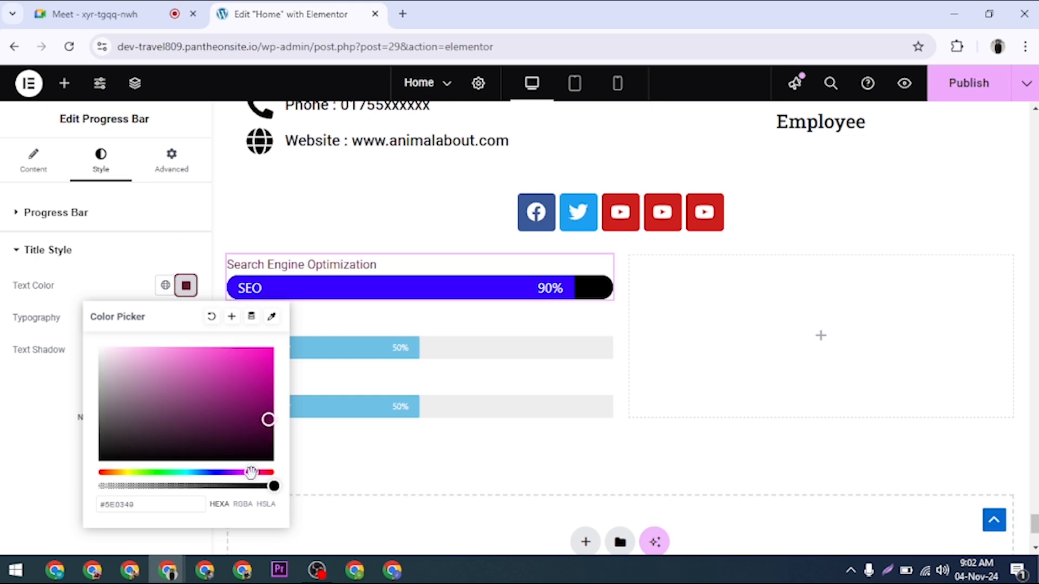
{"action": "left_click", "coordinate": [269, 385]}
{"action": "left_click", "coordinate": [185, 285]}
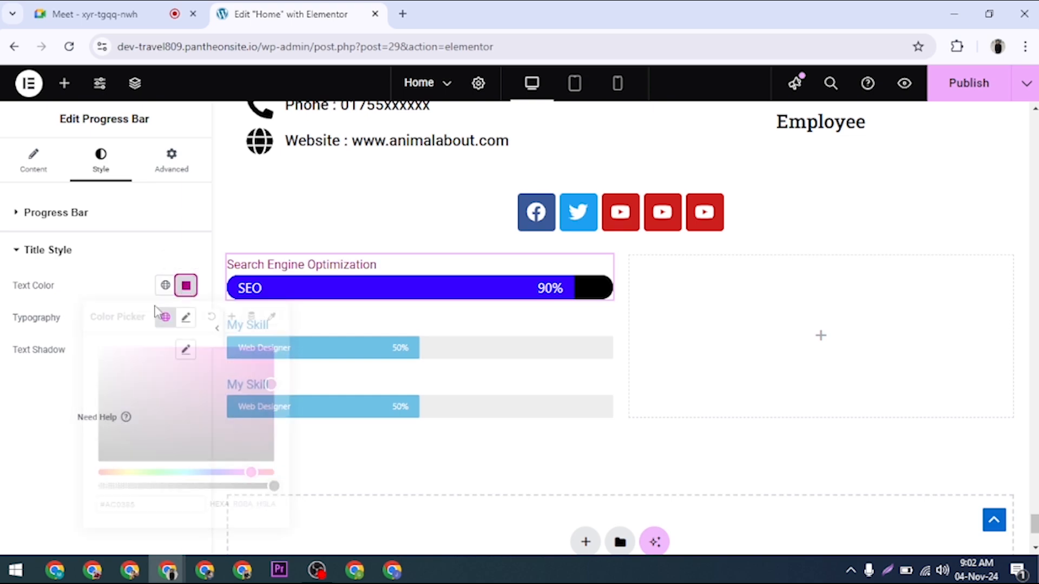
- Set the title typography size of the Search Engine Optimization bar to 23 px and collapse the title style settings
{"action": "left_click", "coordinate": [185, 318]}
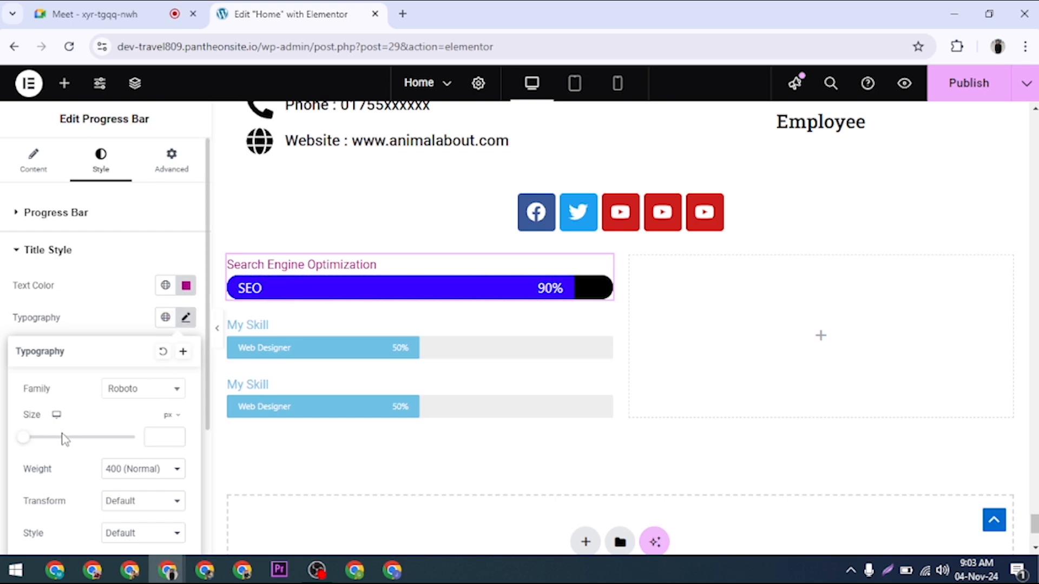
{"action": "left_click", "coordinate": [39, 438]}
{"action": "left_click_drag", "start_coordinate": [40, 446], "coordinate": [36, 445]}
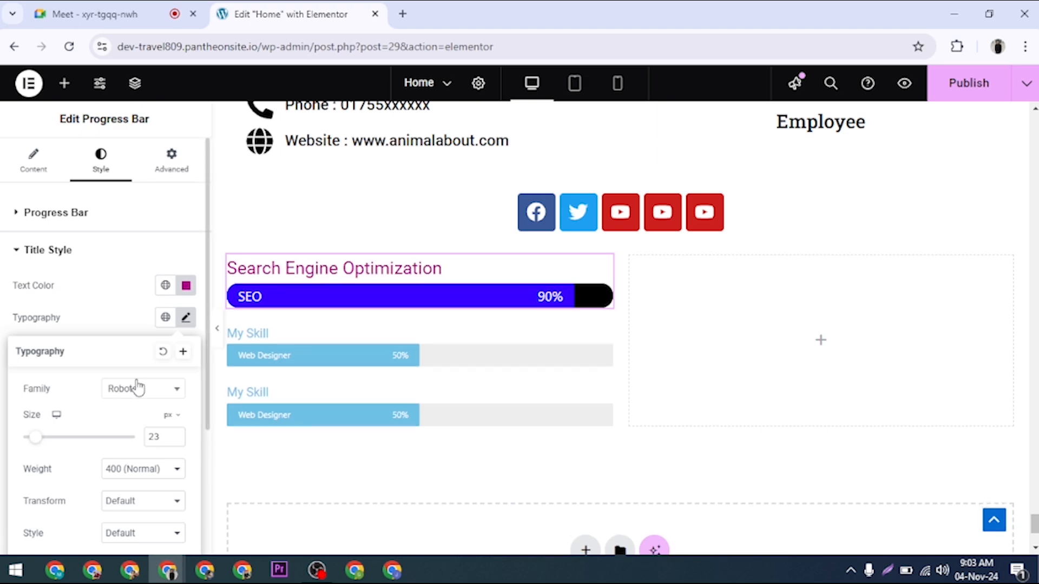
{"action": "left_click", "coordinate": [185, 319]}
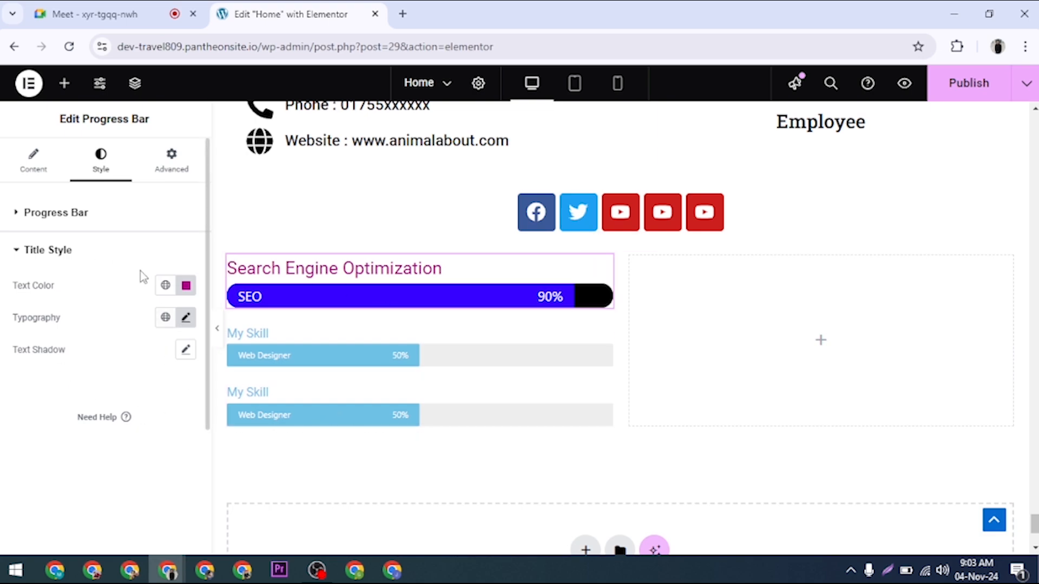
{"action": "left_click", "coordinate": [46, 250]}
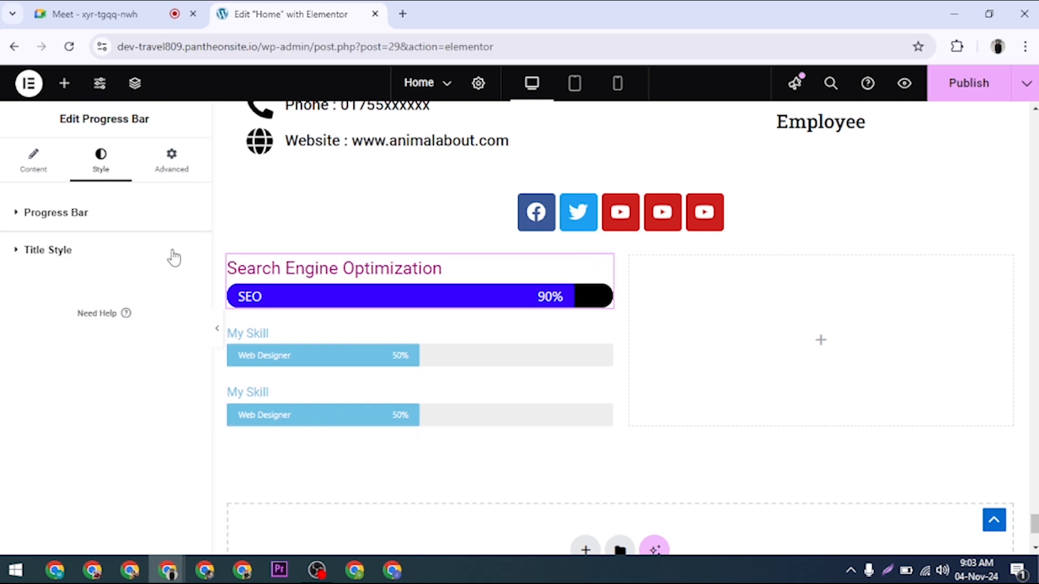
- Try a 20 px margin on all sides of the Search Engine Optimization bar and settle on unlinked 20 px top and bottom margins with 0 on the sides
{"action": "left_click", "coordinate": [172, 172]}
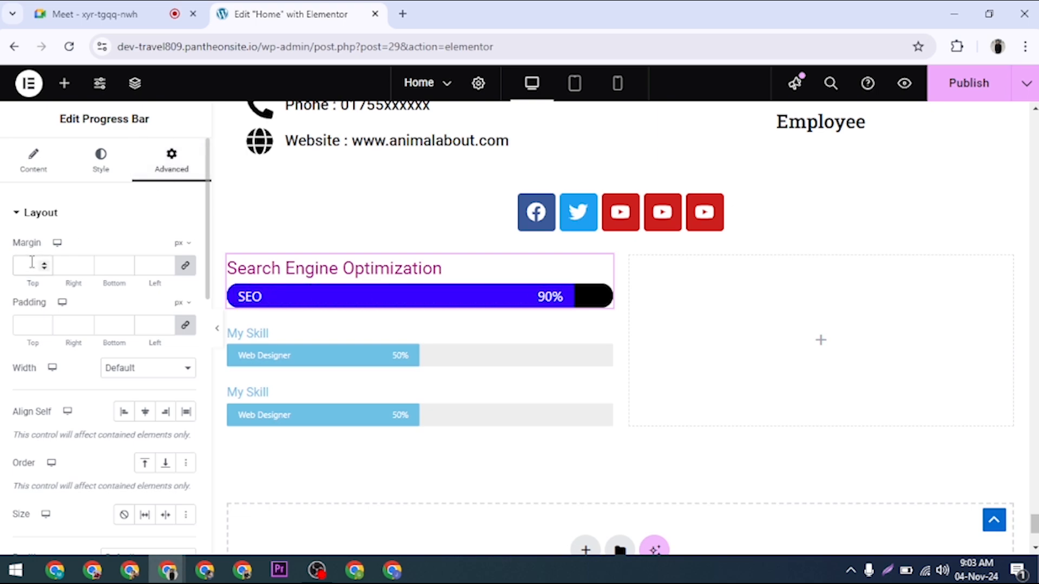
{"action": "left_click", "coordinate": [32, 265]}
{"action": "type", "text": "20"}
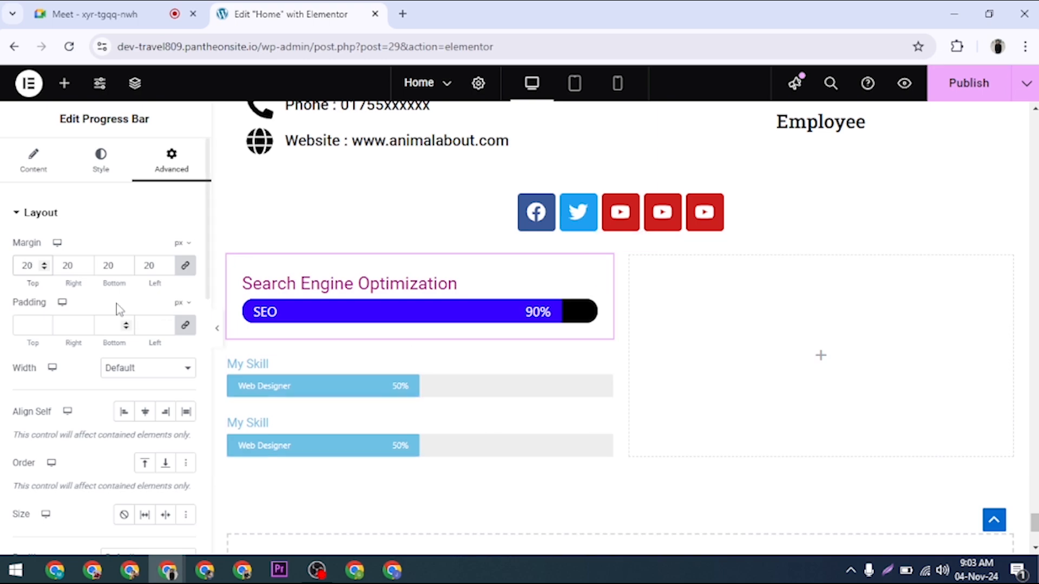
{"action": "left_click_drag", "start_coordinate": [32, 267], "coordinate": [1, 274]}
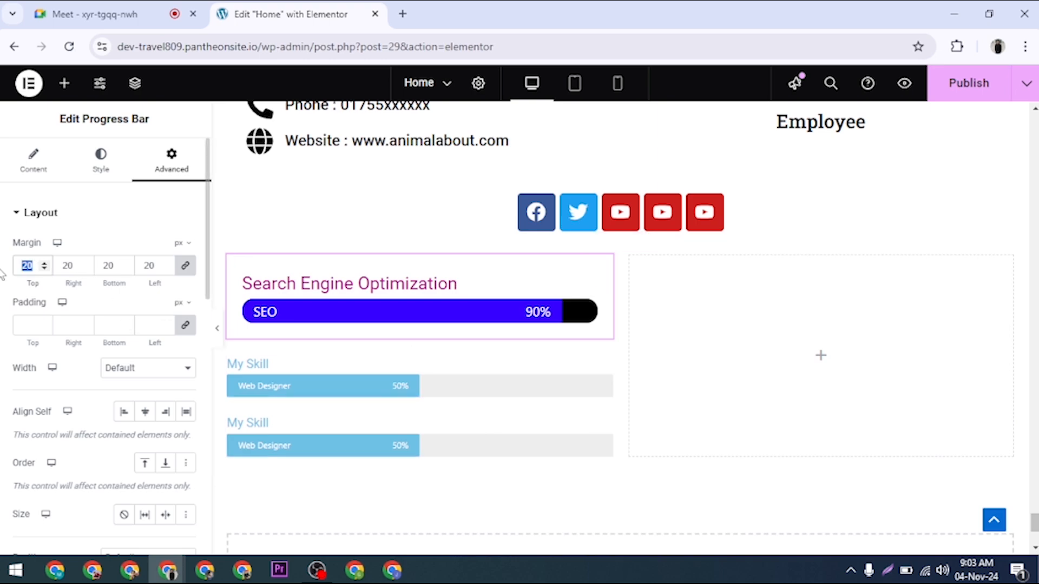
{"action": "key", "text": "BackSpace"}
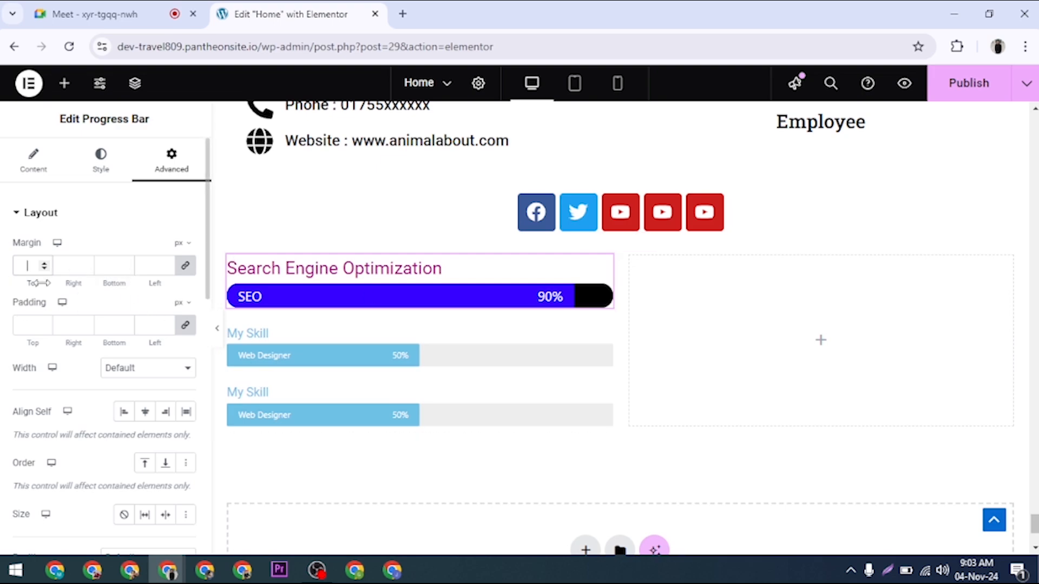
{"action": "type", "text": "0"}
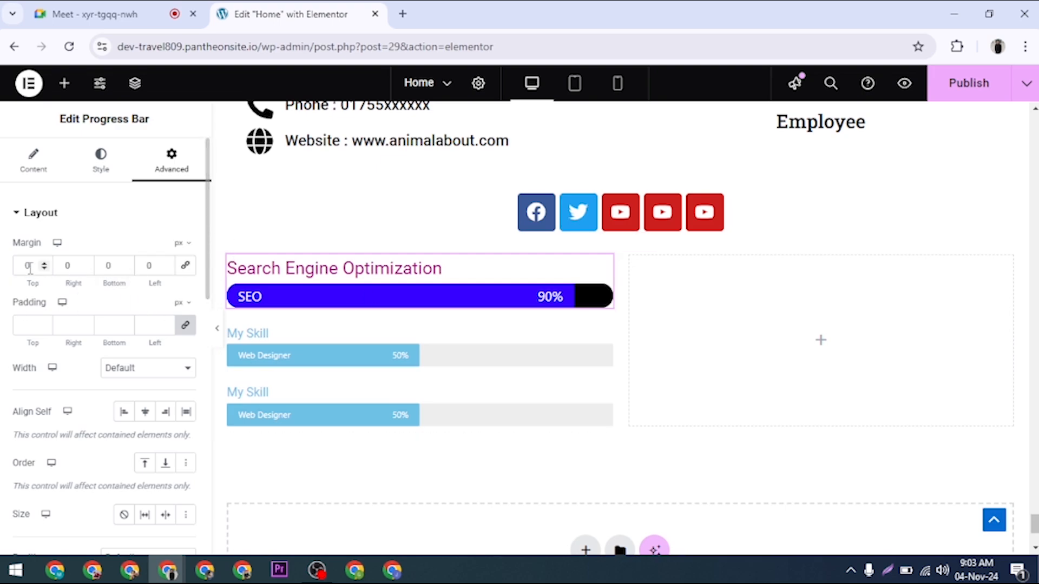
{"action": "type", "text": "20"}
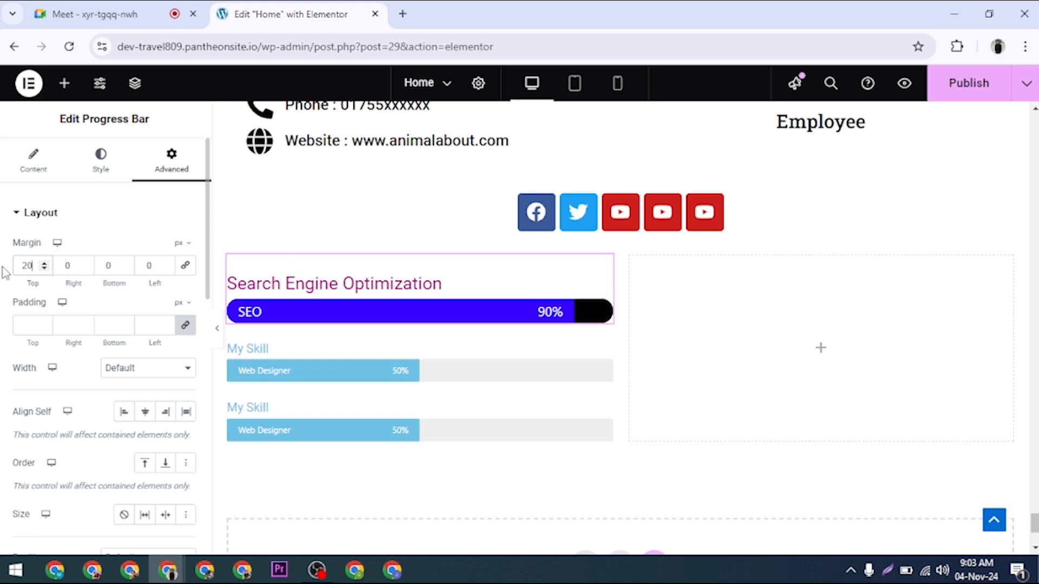
{"action": "left_click", "coordinate": [107, 267]}
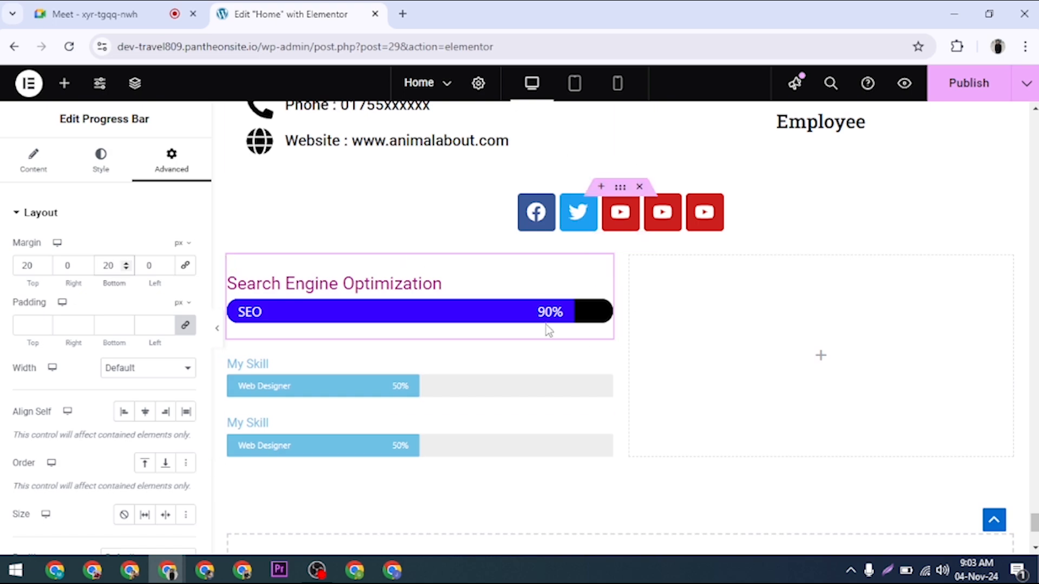
- Publish the Home page and check the Search Engine Optimization bar in the page preview before returning to the editor
{"action": "left_click", "coordinate": [971, 87]}
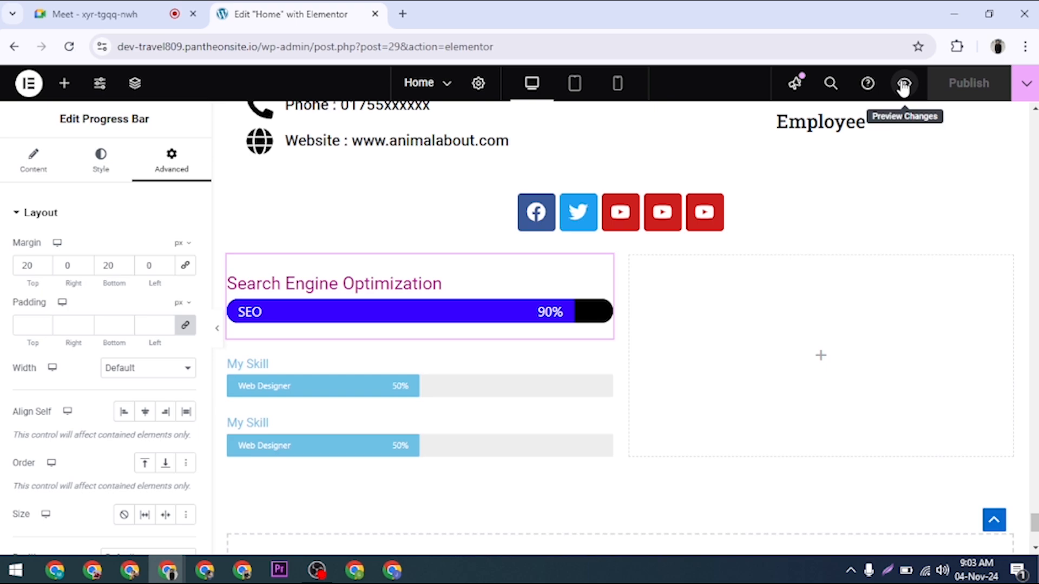
{"action": "left_click", "coordinate": [903, 85]}
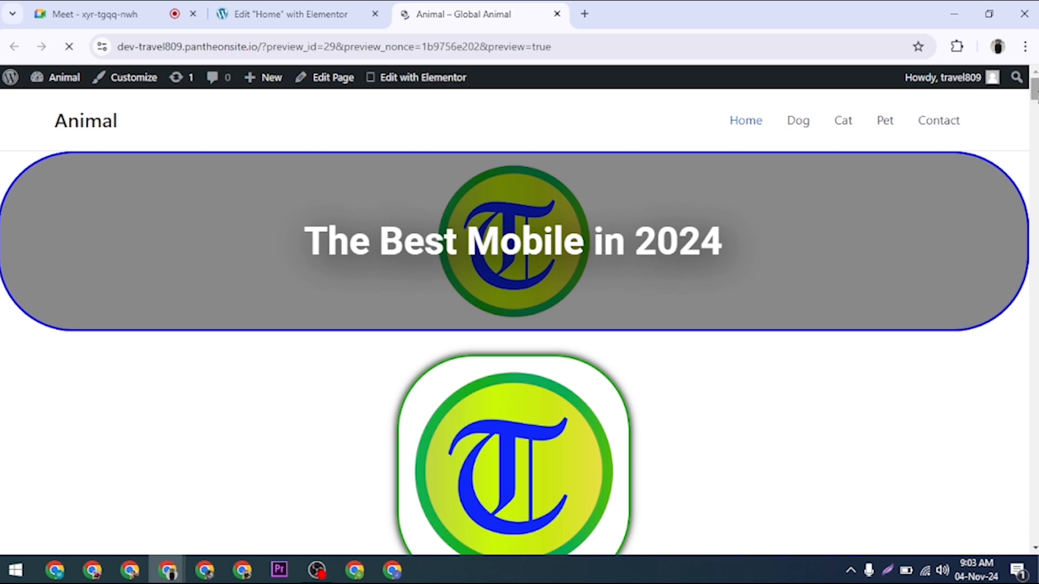
{"action": "scroll", "coordinate": [983, 434], "scroll_direction": "down", "scroll_amount": 15}
{"action": "scroll", "coordinate": [768, 357], "scroll_direction": "down", "scroll_amount": 10}
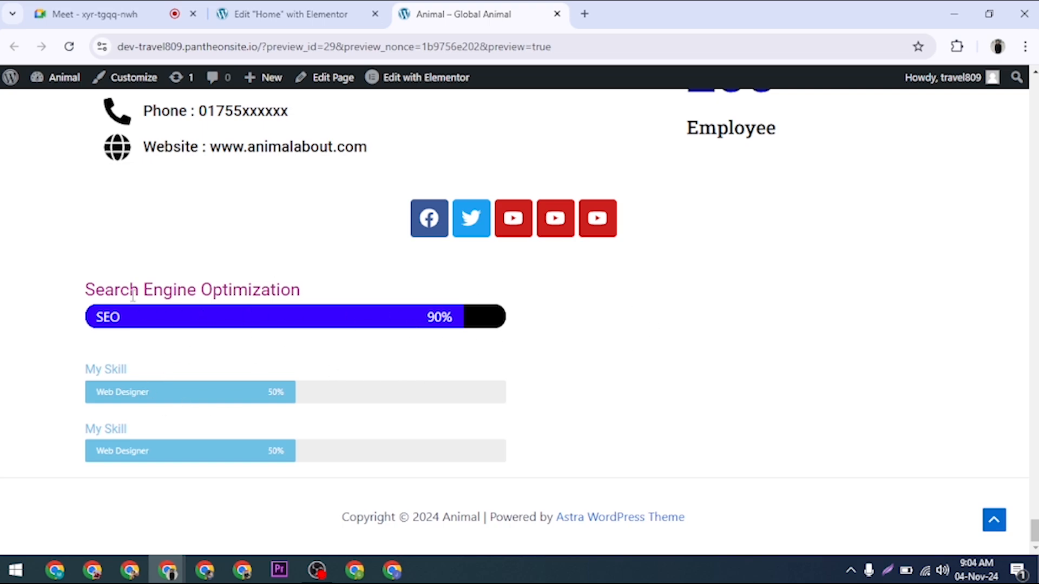
{"action": "key", "text": "ctrl+shift+Tab"}
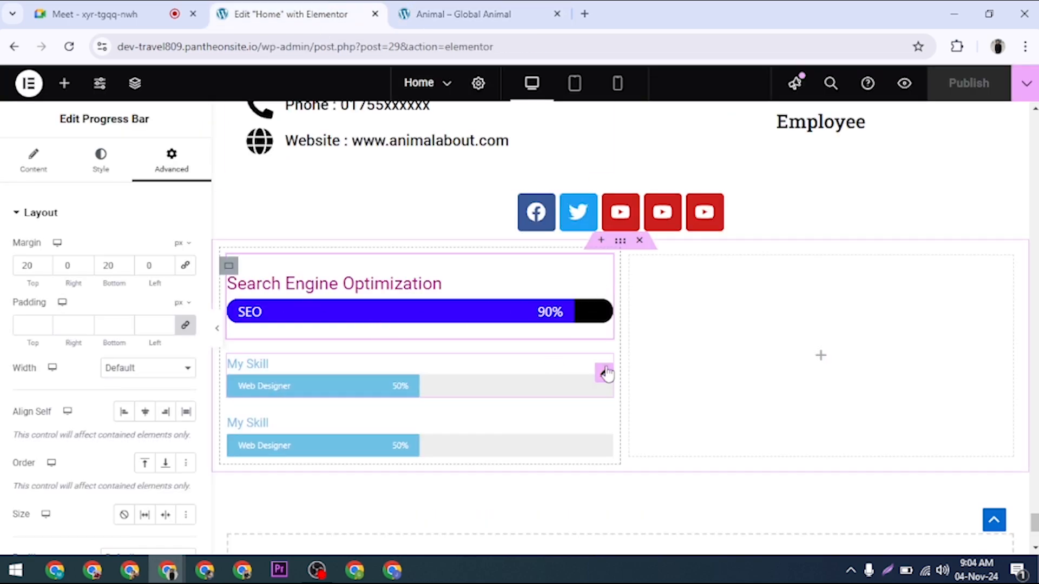
- Delete the two unstyled My Skill progress bars below the Search Engine Optimization bar
{"action": "right_click", "coordinate": [605, 373]}
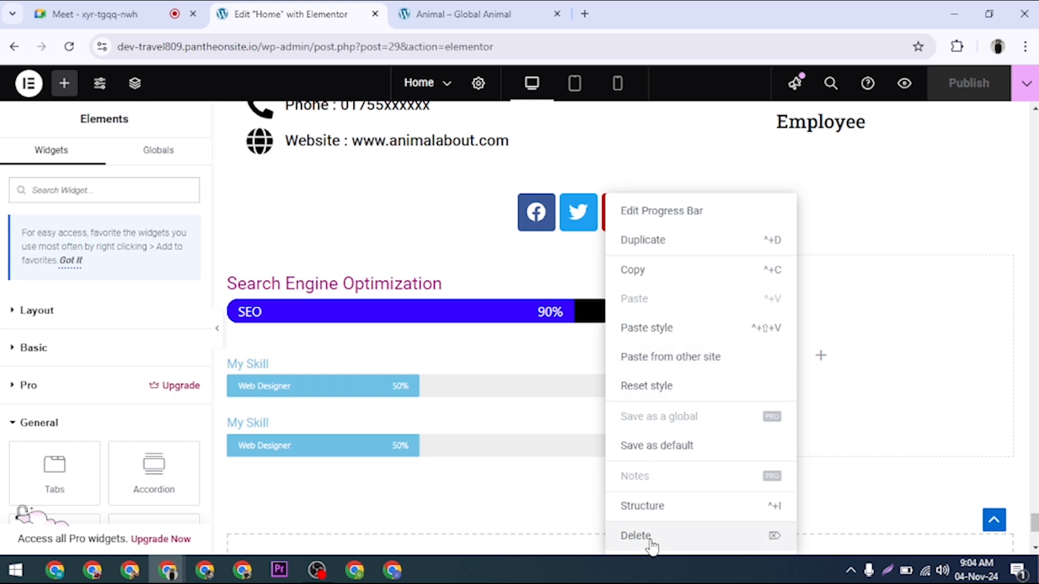
{"action": "left_click", "coordinate": [646, 536]}
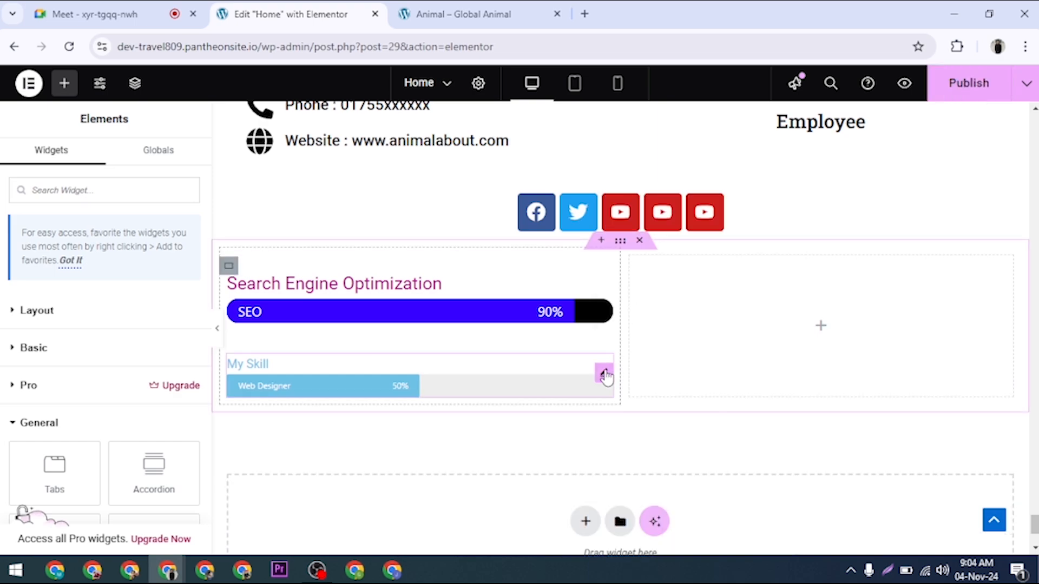
{"action": "right_click", "coordinate": [606, 376]}
{"action": "left_click", "coordinate": [661, 536]}
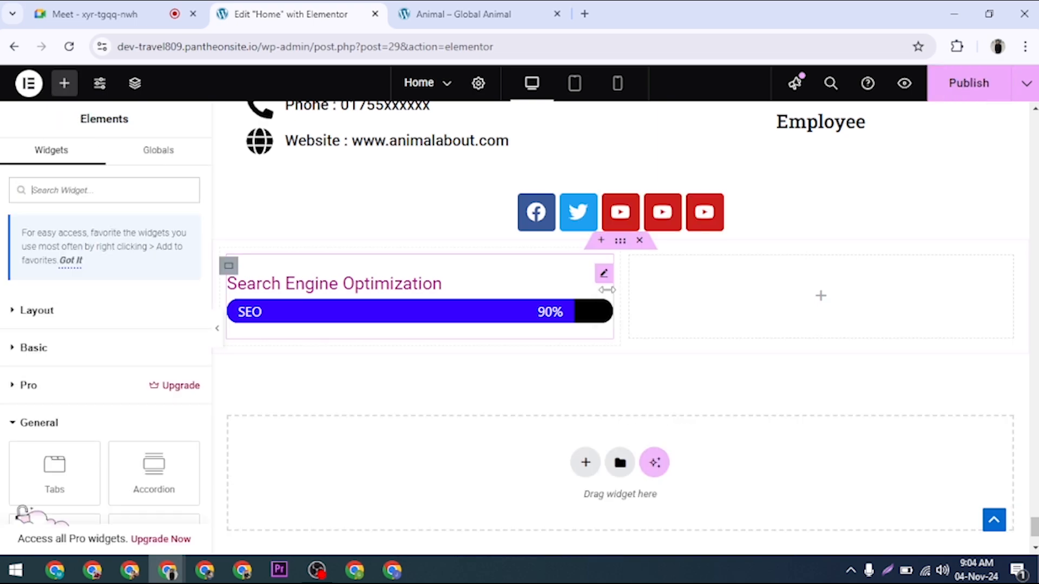
- Duplicate the Search Engine Optimization bar three times within the left column
{"action": "right_click", "coordinate": [602, 275]}
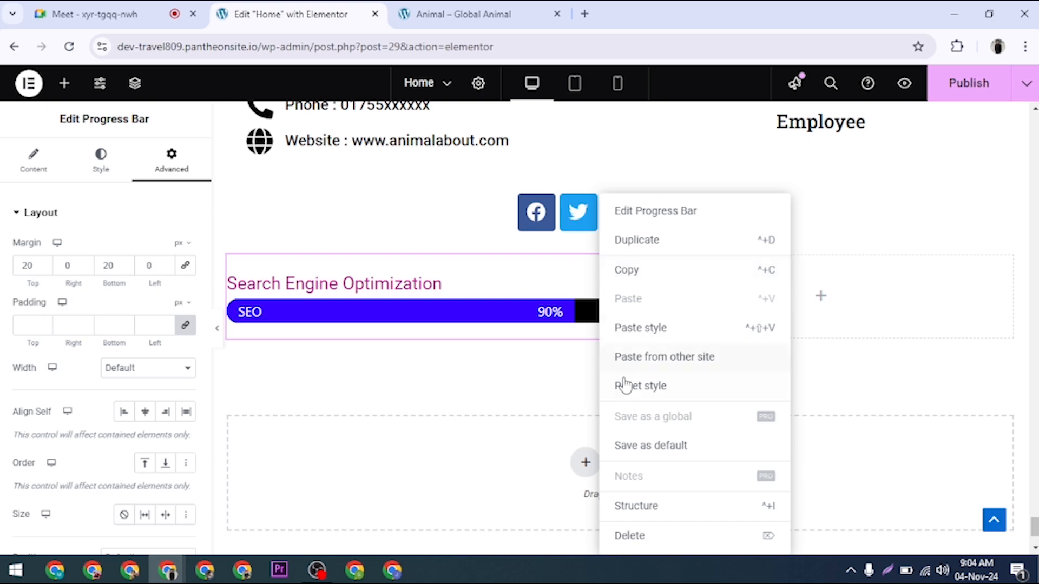
{"action": "left_click", "coordinate": [642, 242]}
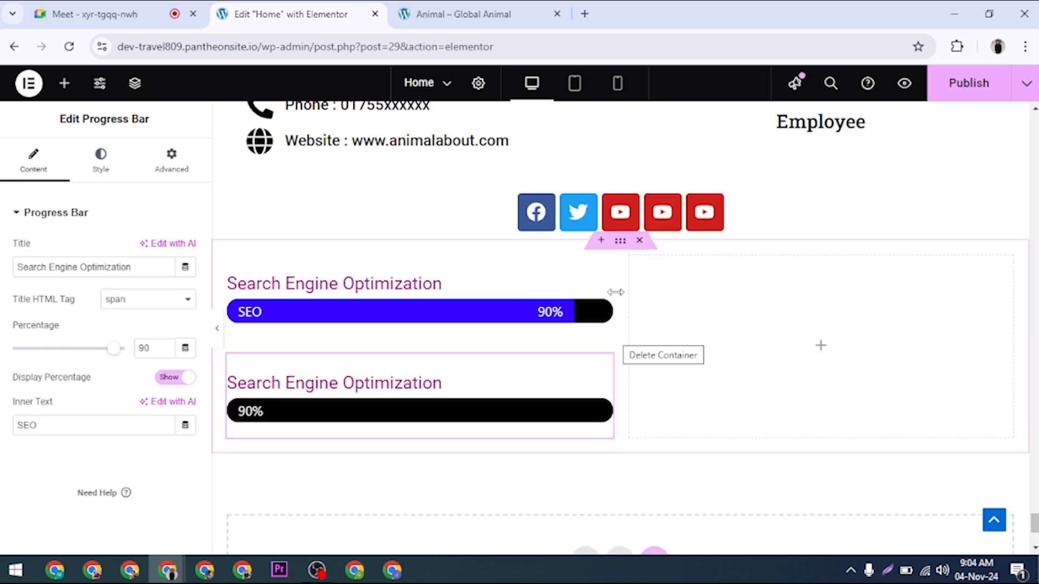
{"action": "right_click", "coordinate": [602, 273]}
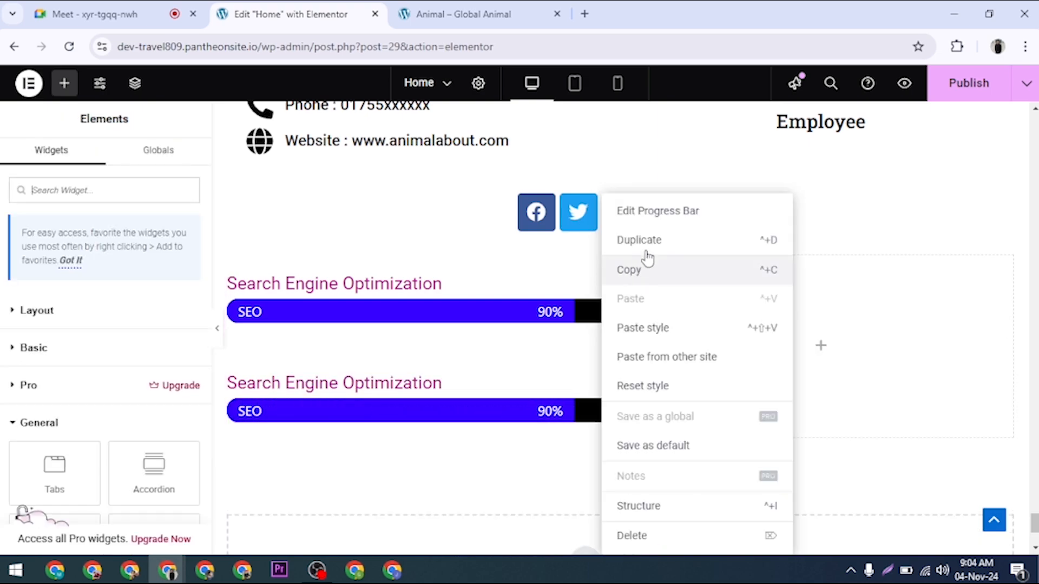
{"action": "left_click", "coordinate": [643, 240]}
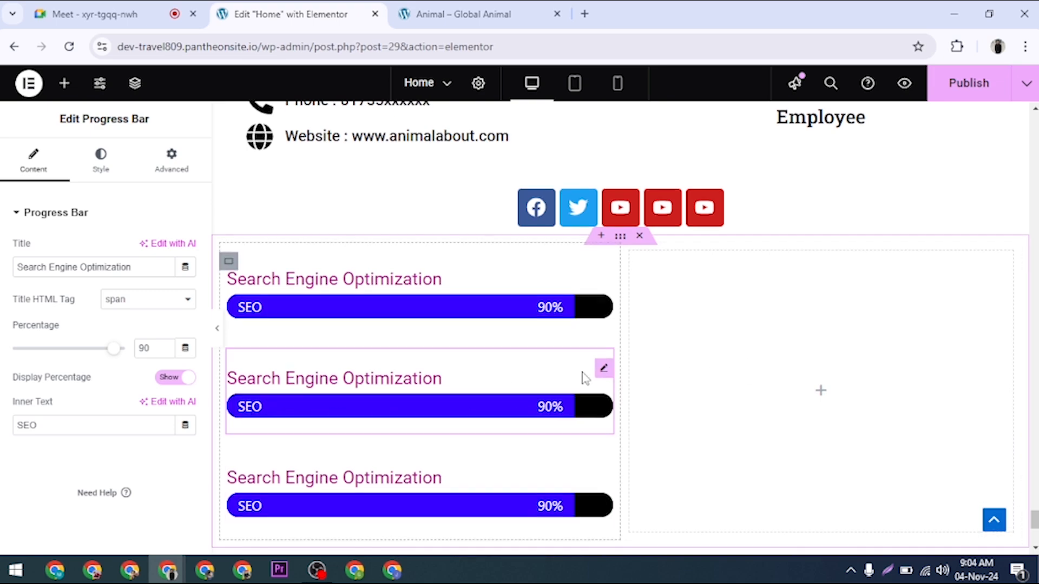
{"action": "scroll", "coordinate": [585, 378], "scroll_direction": "down", "scroll_amount": 3}
{"action": "scroll", "coordinate": [584, 378], "scroll_direction": "up", "scroll_amount": 2}
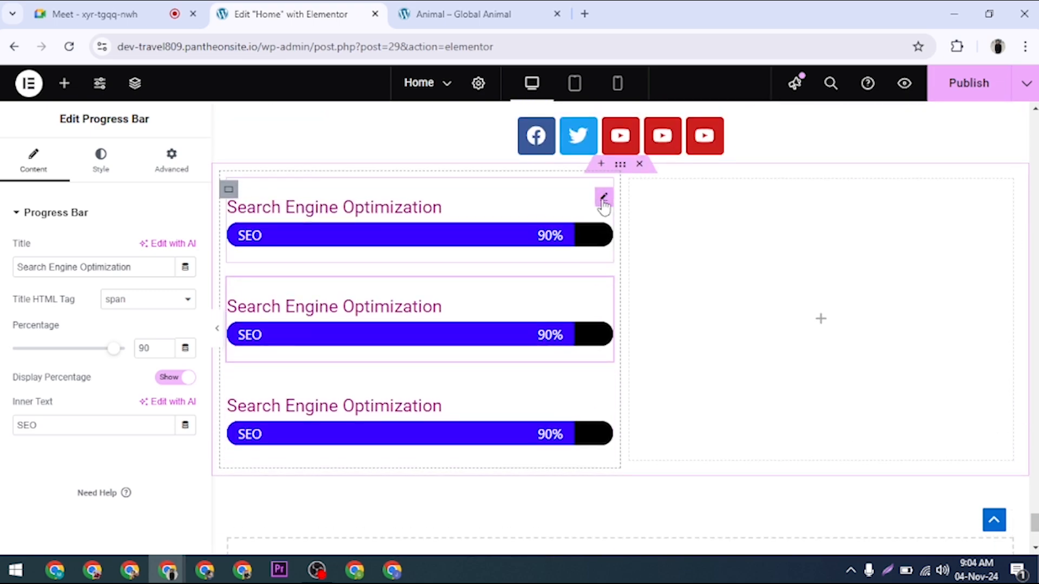
{"action": "right_click", "coordinate": [603, 198]}
{"action": "left_click", "coordinate": [622, 240]}
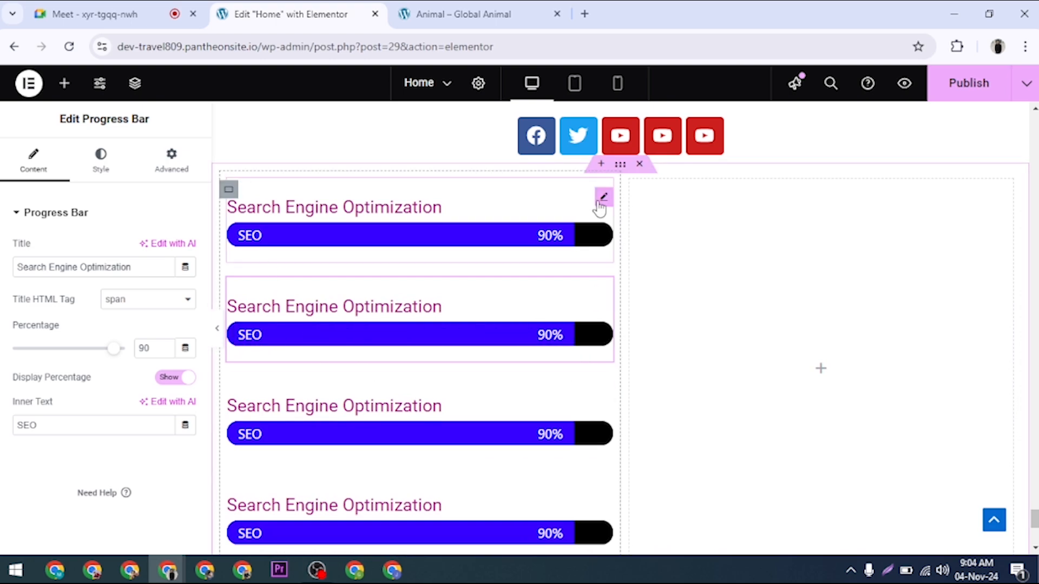
- Move two of the Search Engine Optimization bars from the left column into the right column
{"action": "left_click_drag", "start_coordinate": [619, 205], "coordinate": [810, 332]}
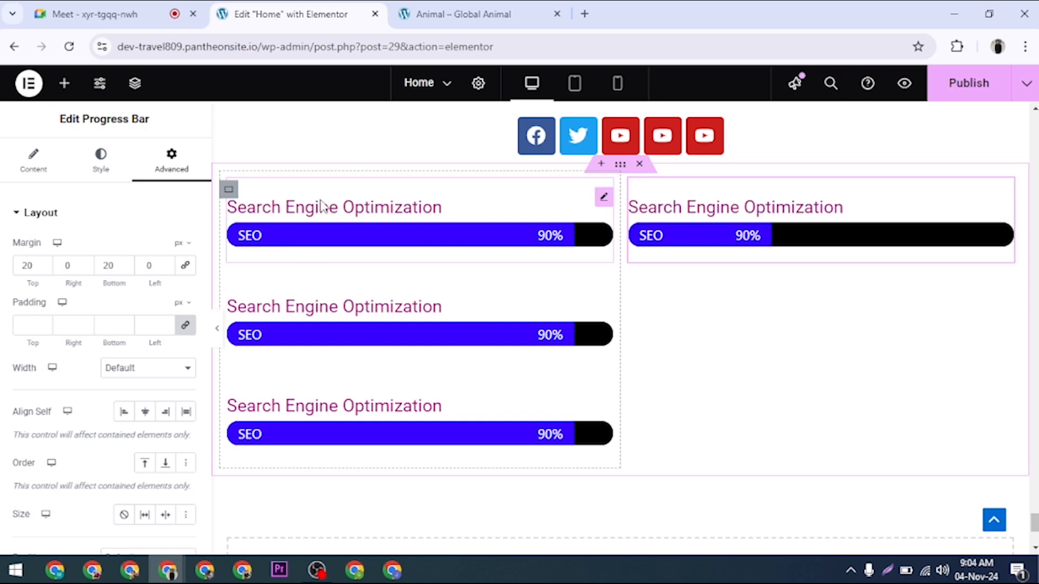
{"action": "left_click_drag", "start_coordinate": [606, 214], "coordinate": [980, 293]}
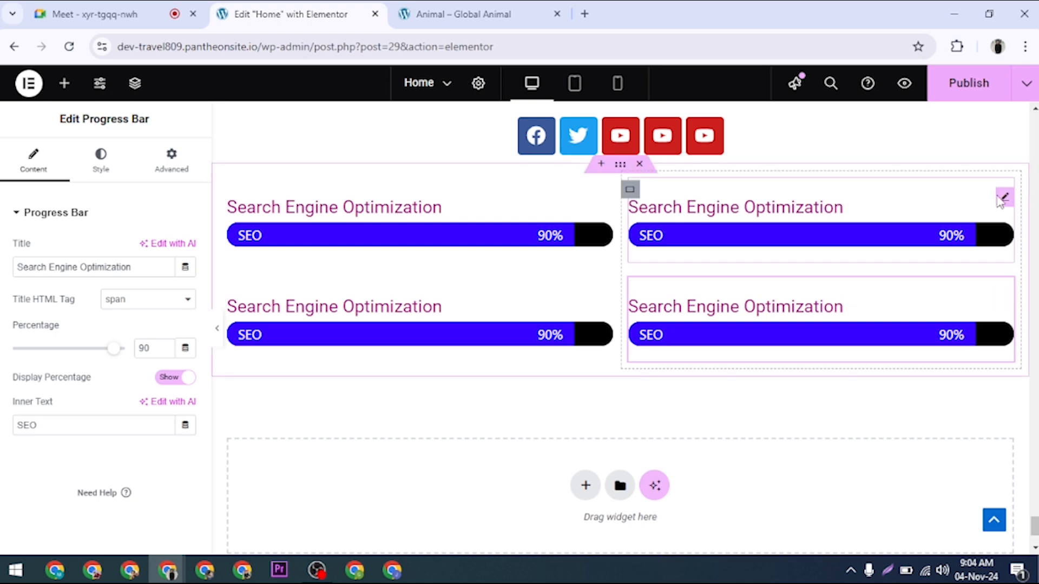
{"action": "left_click", "coordinate": [1005, 199]}
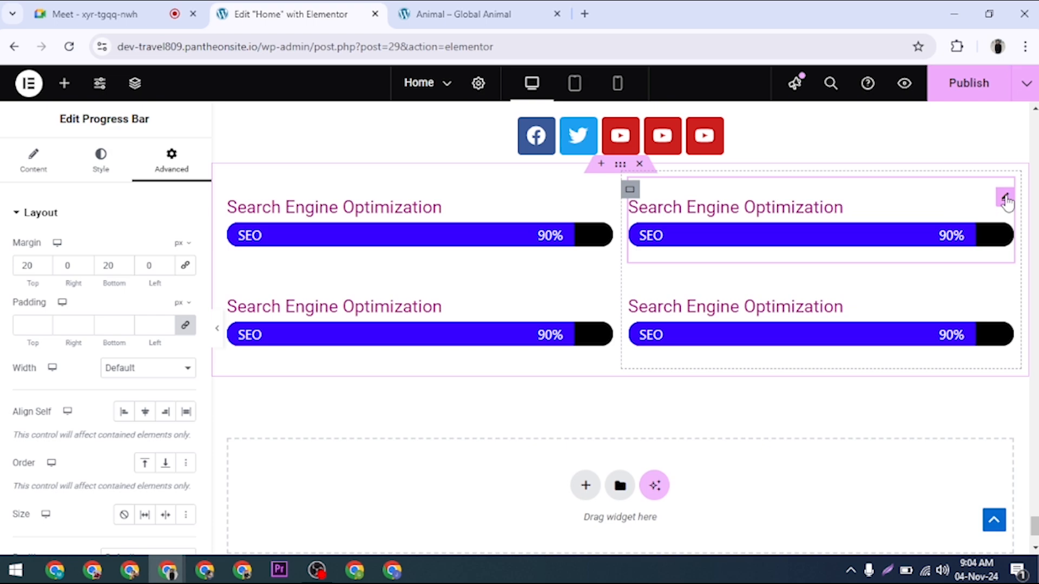
- Unlink the right column container's margins, try a 10 px left margin and settle on 15 px
{"action": "left_click", "coordinate": [630, 190]}
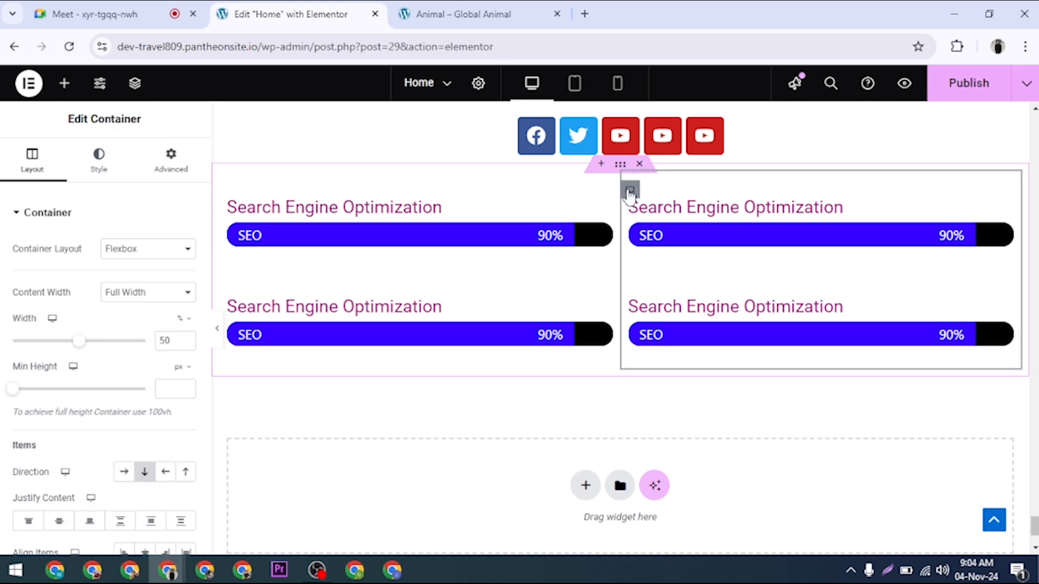
{"action": "left_click", "coordinate": [180, 174]}
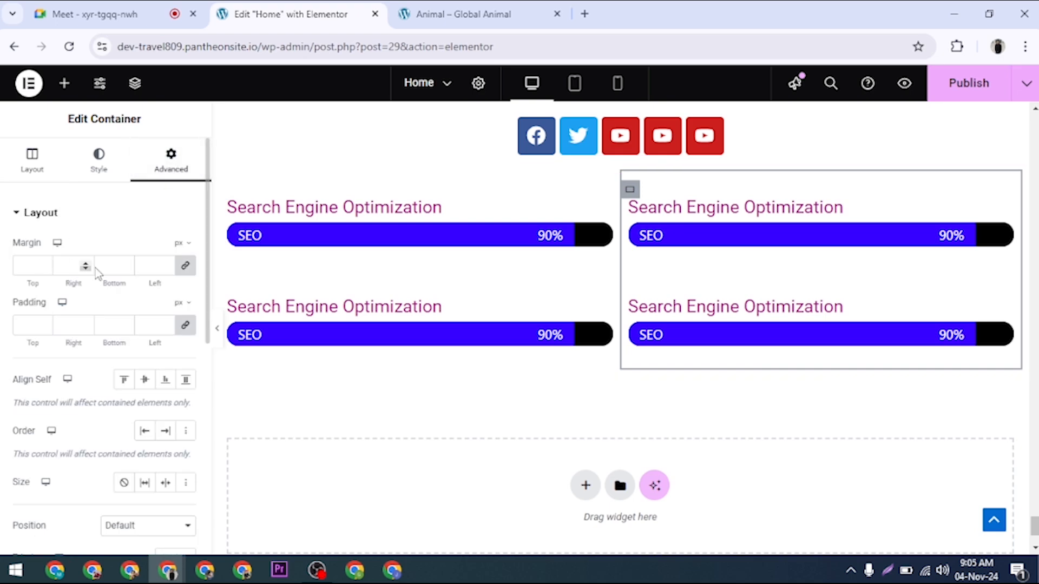
{"action": "left_click", "coordinate": [185, 266]}
{"action": "left_click", "coordinate": [186, 266]}
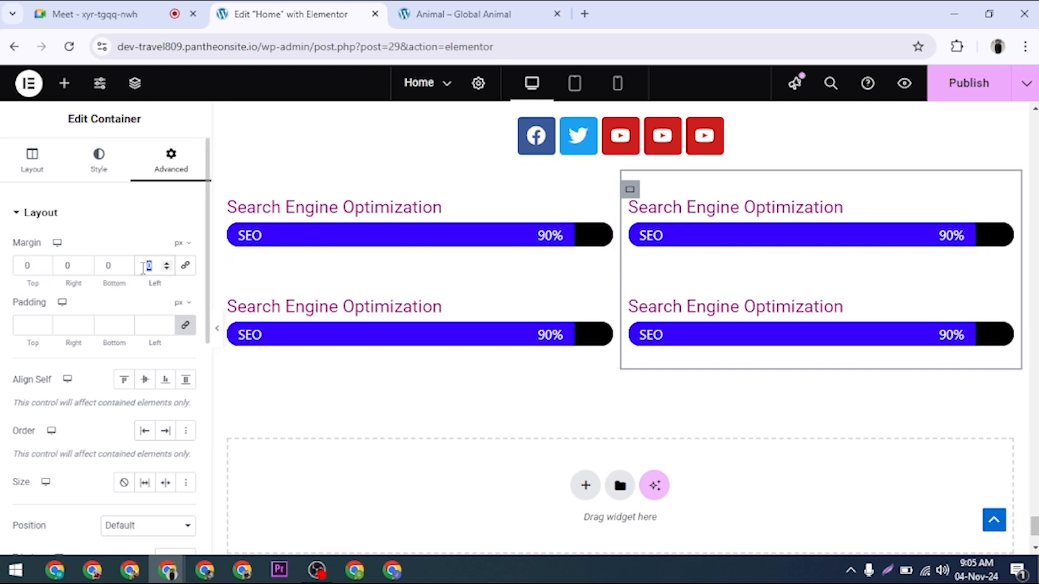
{"action": "type", "text": "10"}
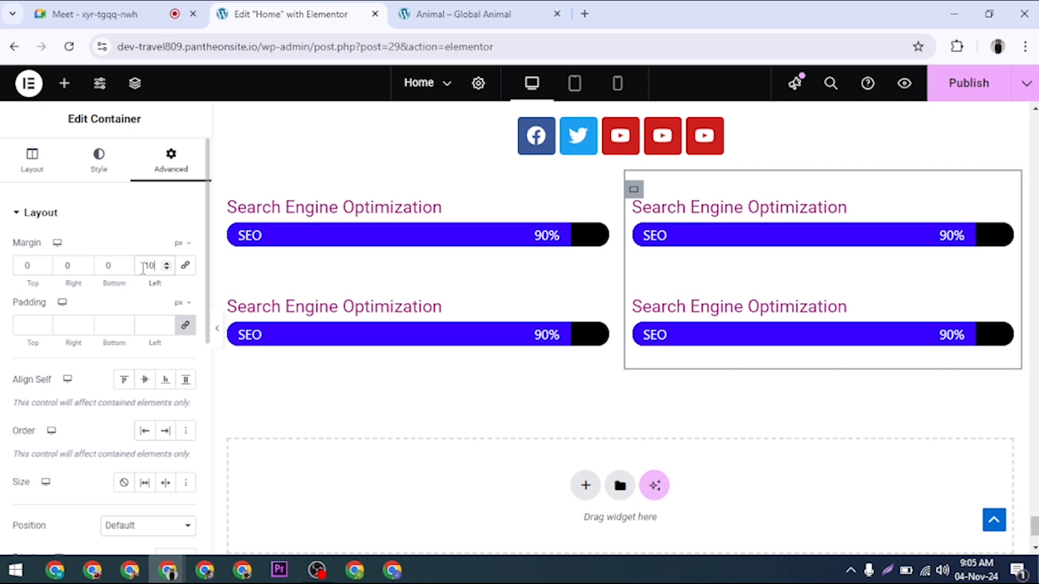
{"action": "key", "text": "BackSpace"}
{"action": "key", "text": "BackSpace"}
{"action": "type", "text": "015"}
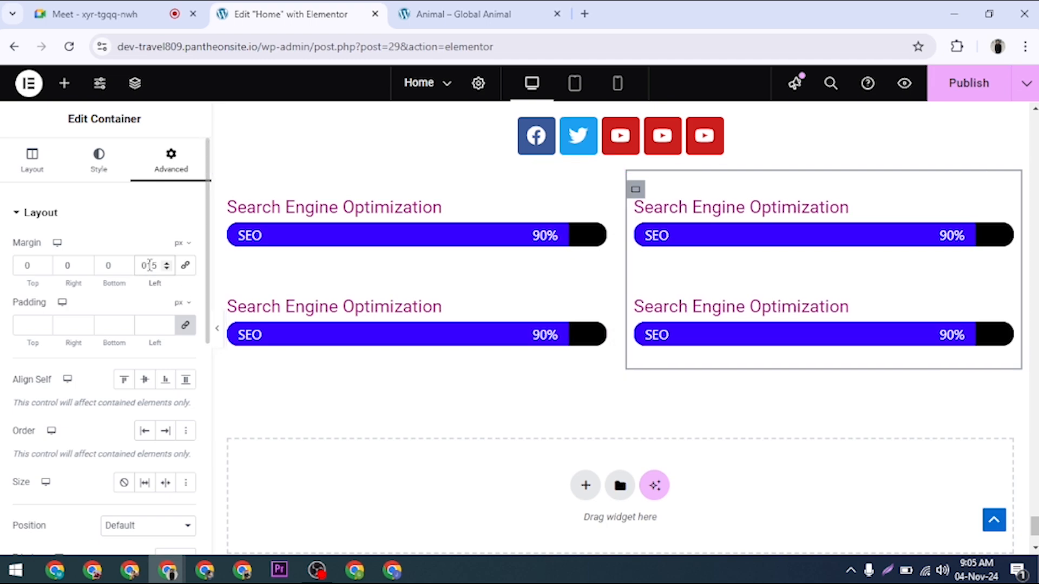
{"action": "left_click", "coordinate": [148, 265]}
{"action": "key", "text": "BackSpace"}
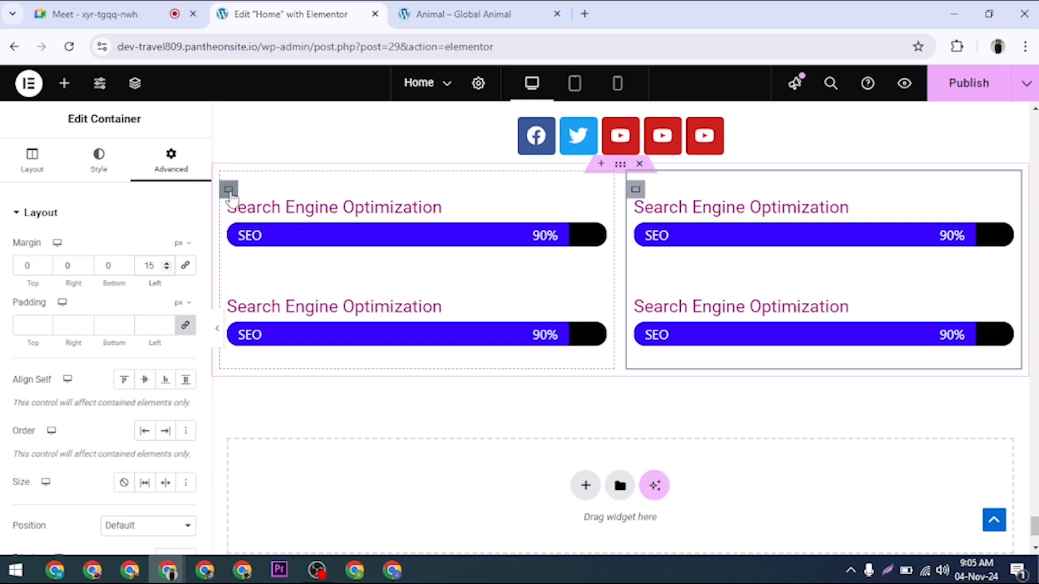
- Unlink the left column container's margins, set its right margin to 15 px and publish the page
{"action": "left_click", "coordinate": [229, 190]}
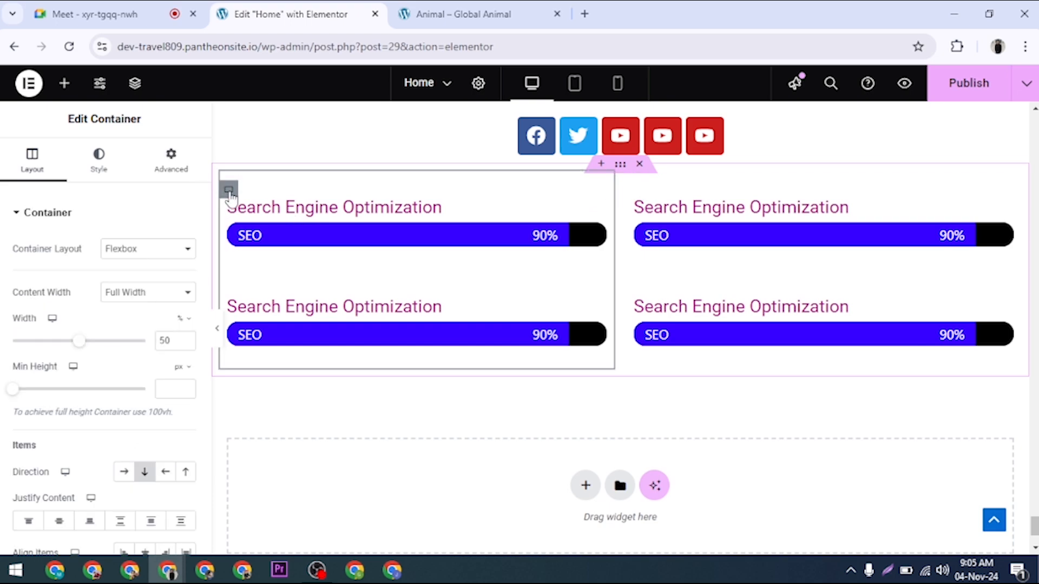
{"action": "left_click", "coordinate": [170, 162]}
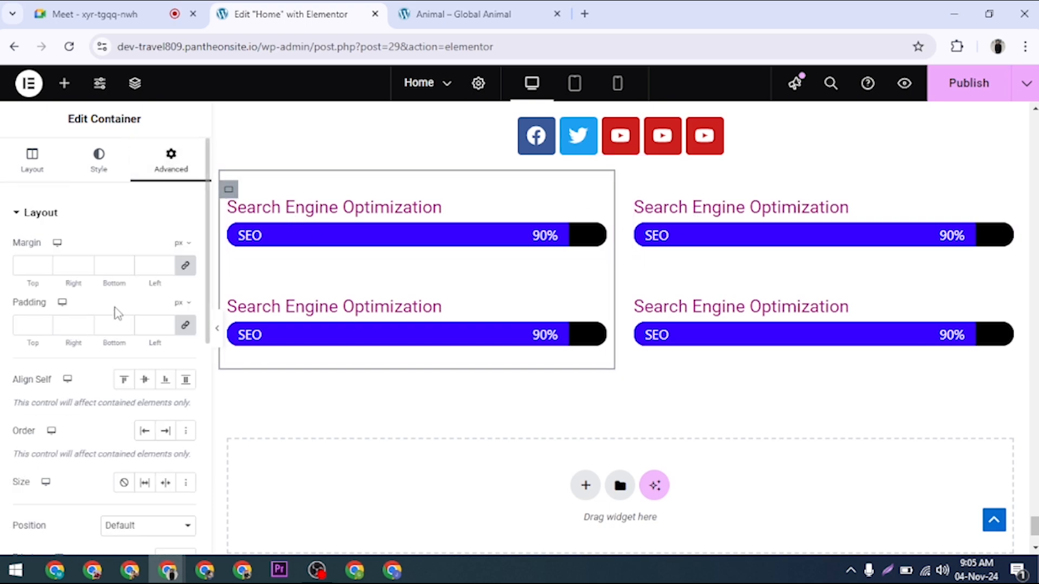
{"action": "left_click", "coordinate": [185, 265]}
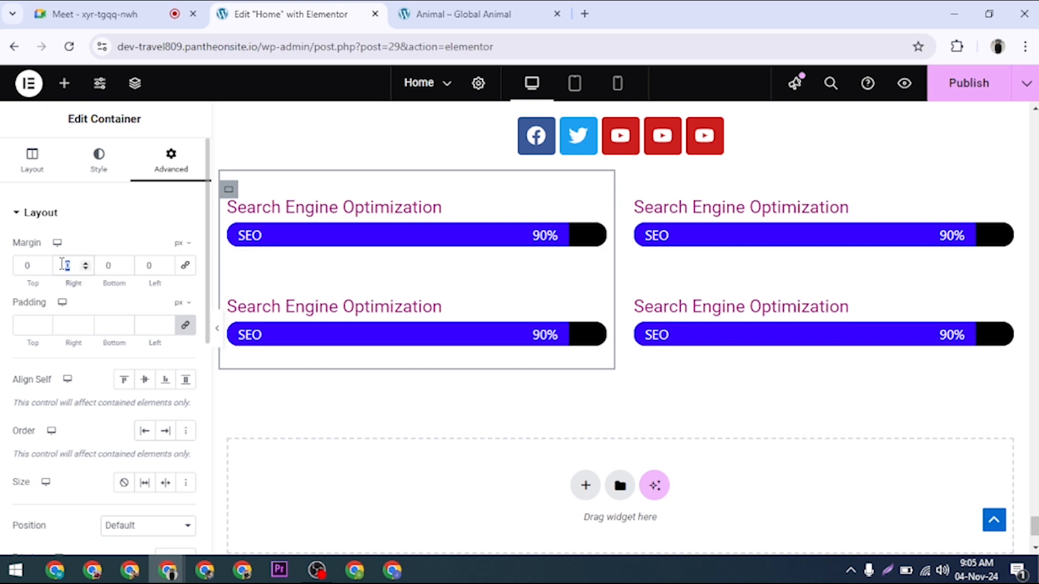
{"action": "type", "text": "15"}
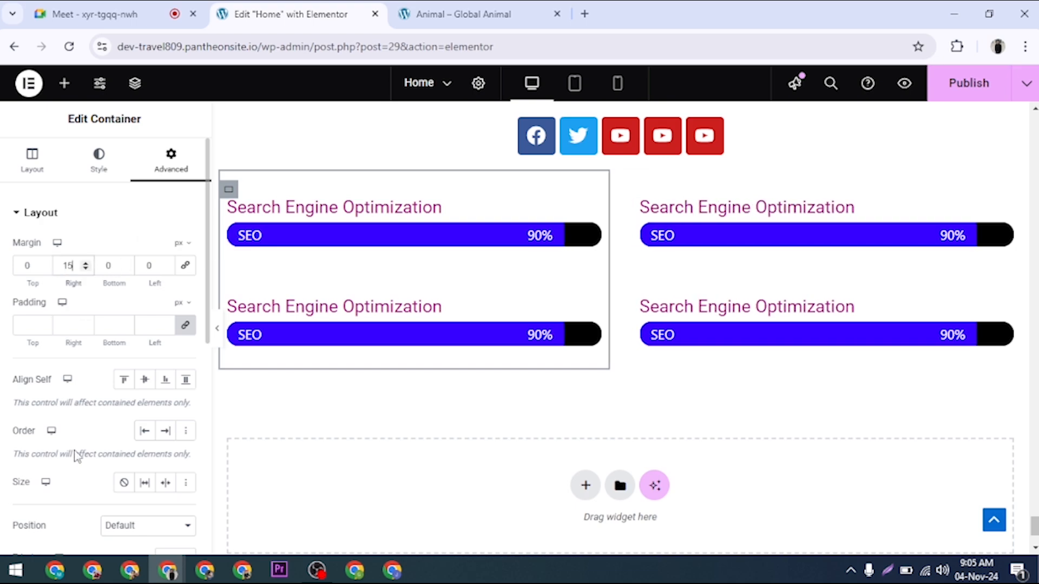
{"action": "left_click", "coordinate": [935, 88]}
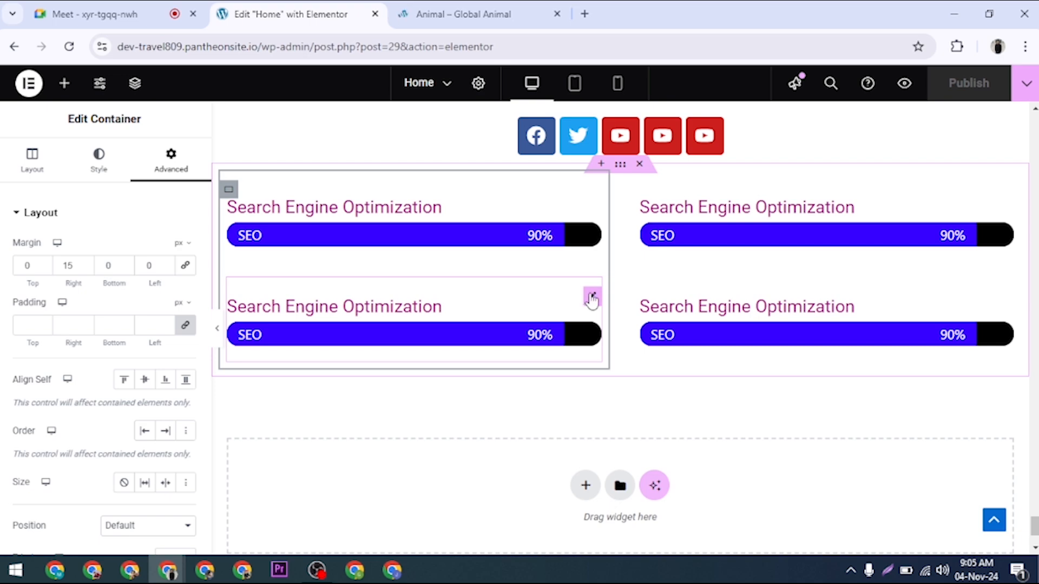
- Change the title and the inner text of the left column's second progress bar to WordPress
{"action": "left_click", "coordinate": [421, 323]}
{"action": "left_click_drag", "start_coordinate": [145, 267], "coordinate": [5, 273]}
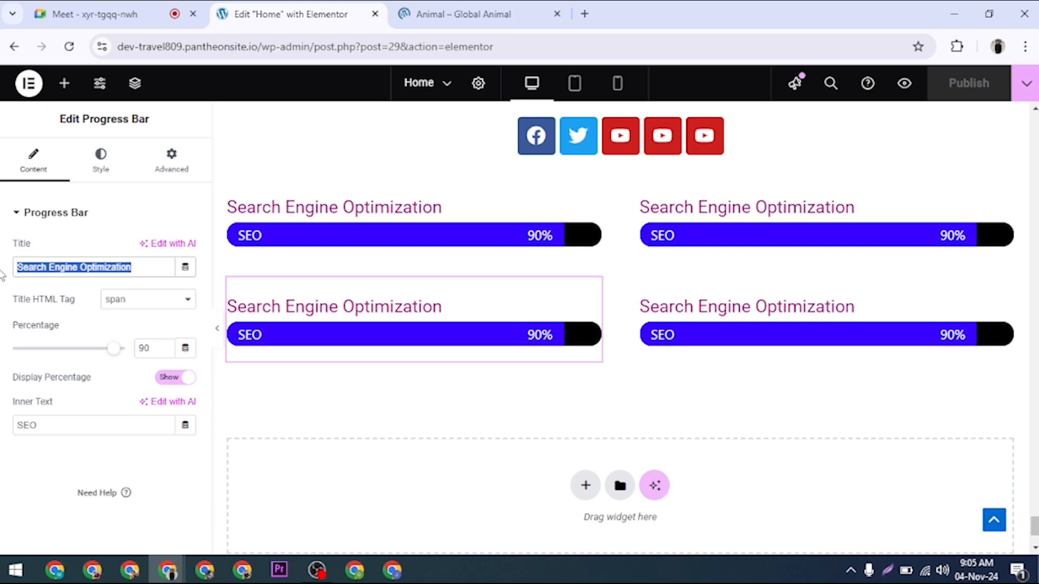
{"action": "type", "text": "Wo"}
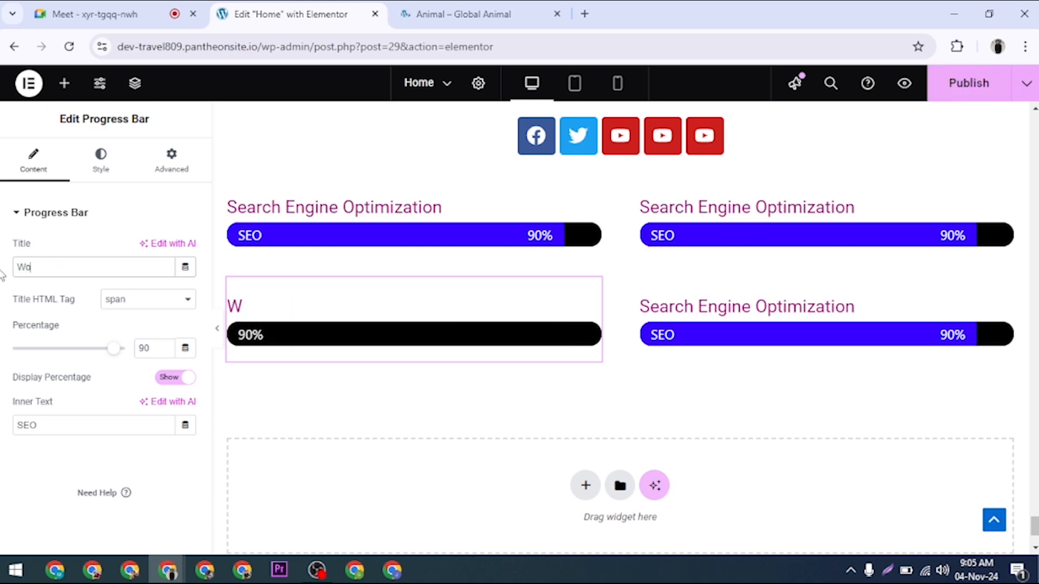
{"action": "type", "text": "rdPress"}
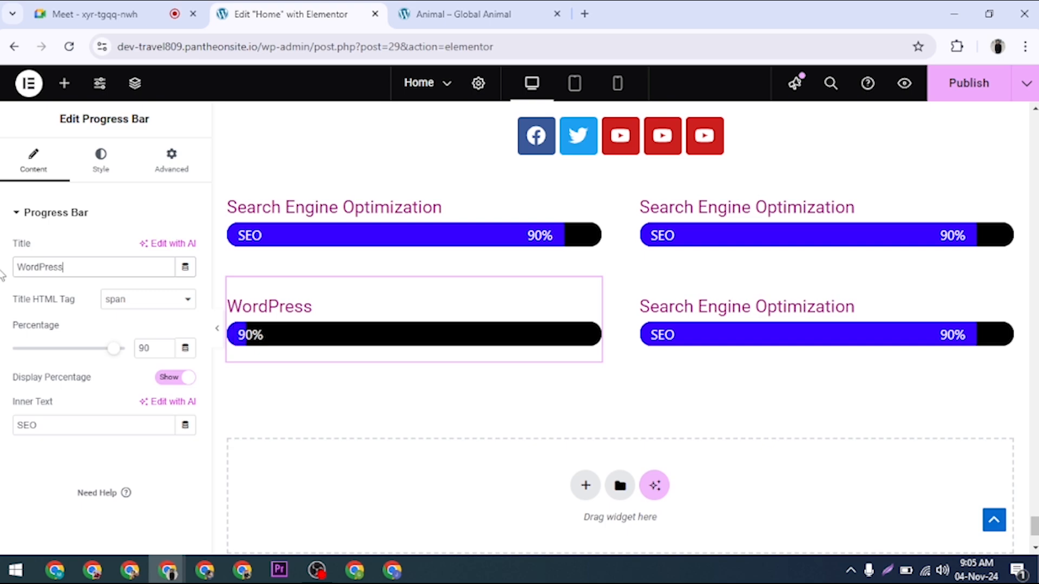
{"action": "left_click", "coordinate": [30, 424]}
{"action": "double_click", "coordinate": [30, 425]}
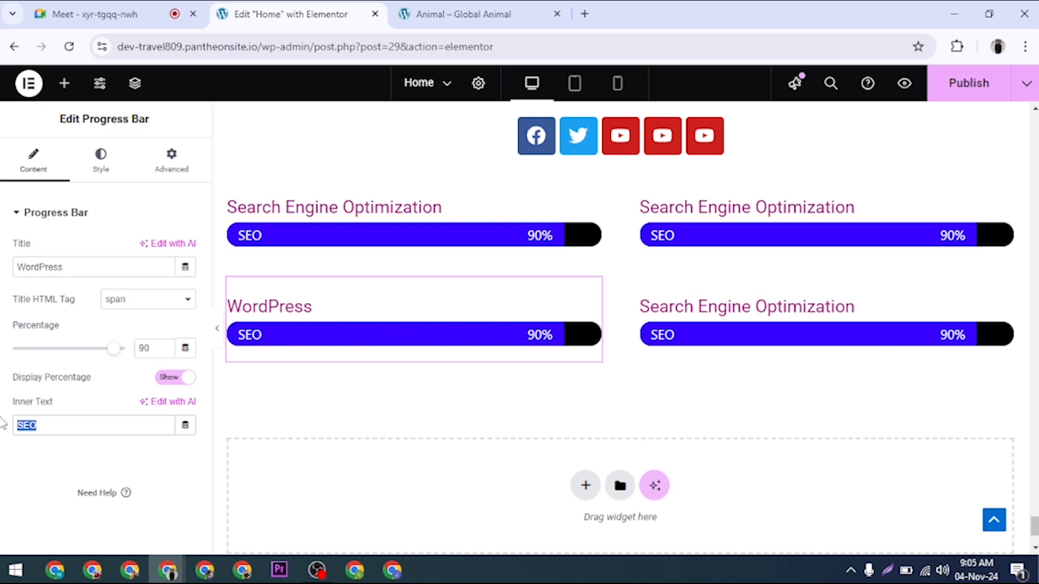
{"action": "type", "text": "WordPress"}
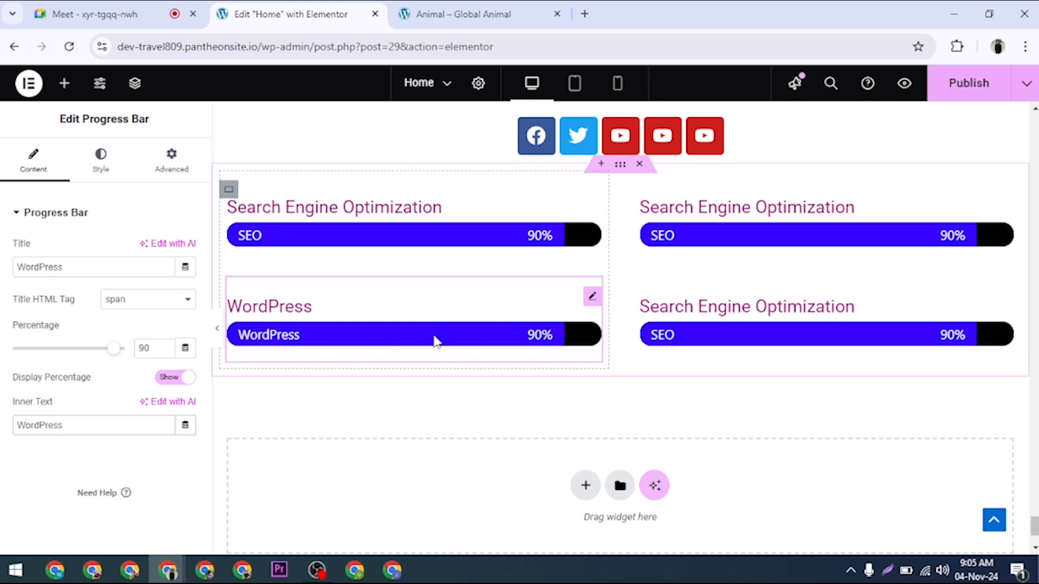
- Change the title and the inner text of the right column's first progress bar to HTML
{"action": "left_click", "coordinate": [1005, 197]}
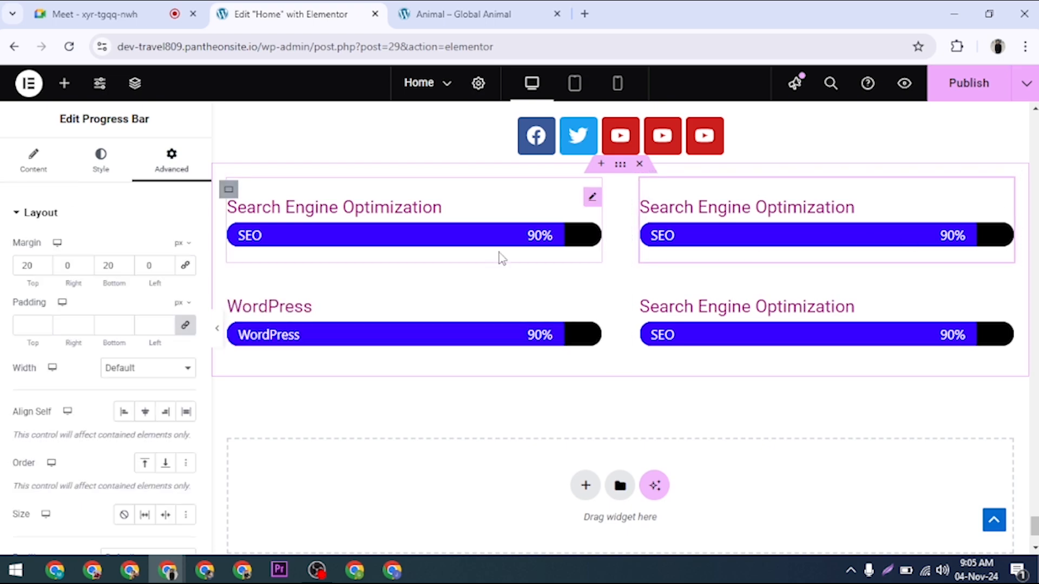
{"action": "left_click", "coordinate": [32, 165]}
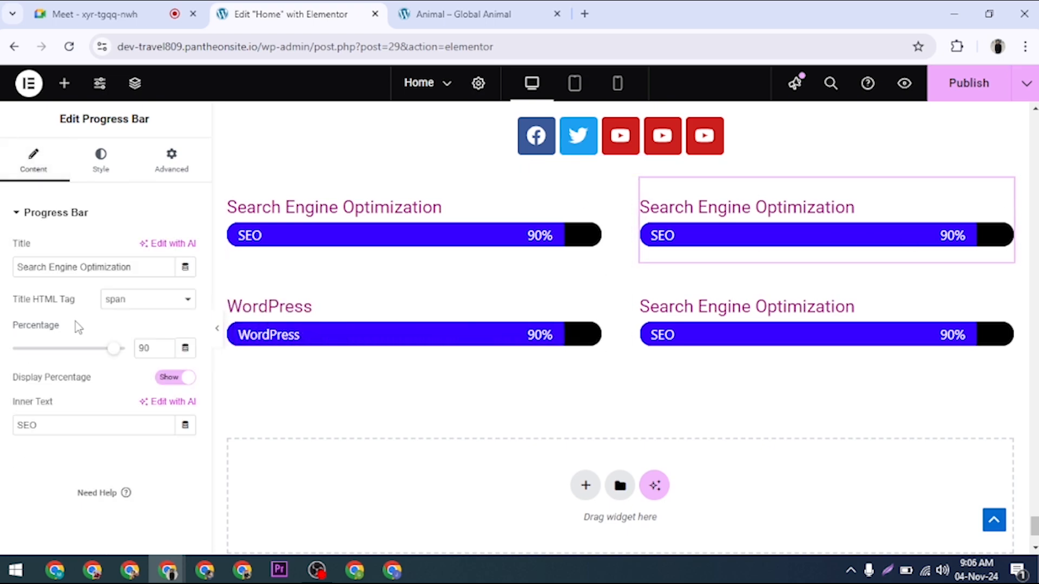
{"action": "left_click_drag", "start_coordinate": [139, 265], "coordinate": [2, 271]}
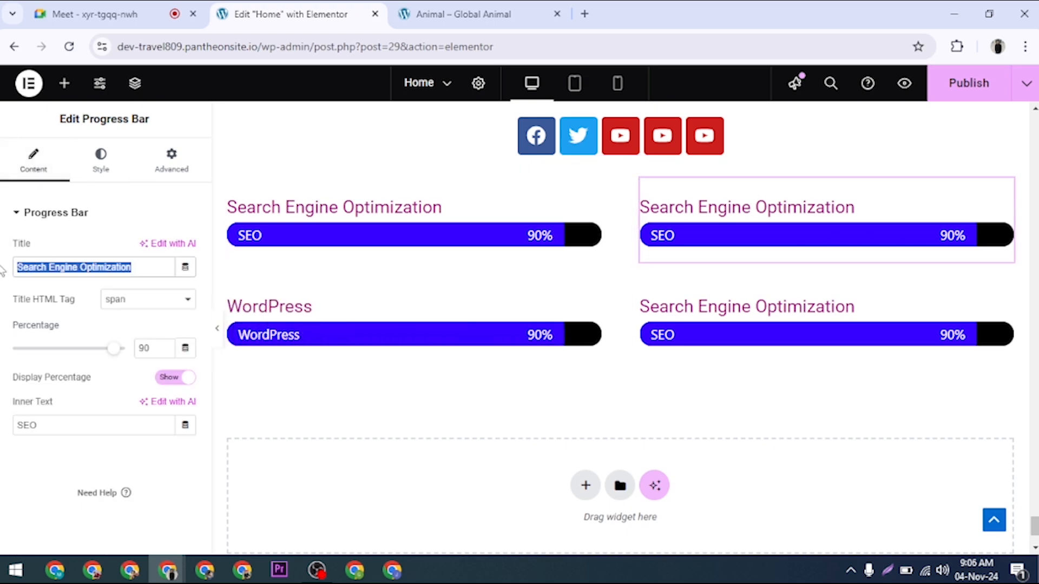
{"action": "type", "text": "HT"}
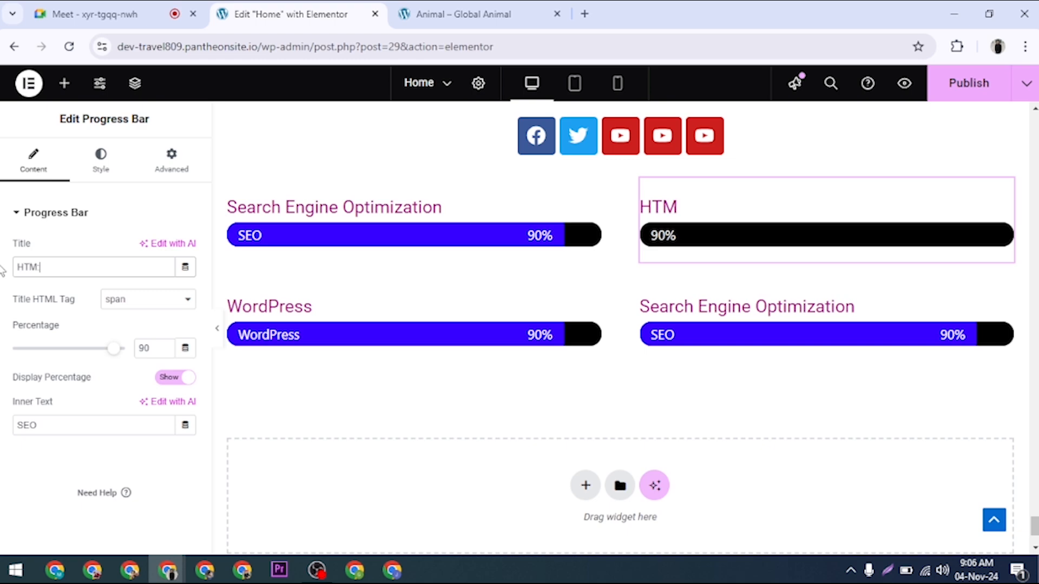
{"action": "type", "text": "M:"}
{"action": "key", "text": "BackSpace"}
{"action": "type", "text": "L"}
{"action": "left_click_drag", "start_coordinate": [58, 427], "coordinate": [2, 437]}
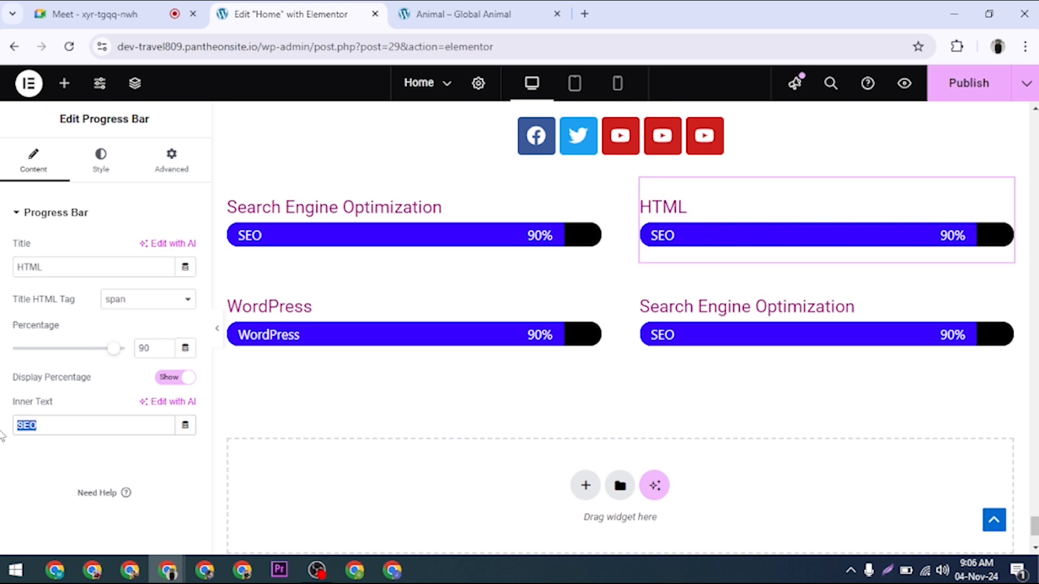
{"action": "type", "text": "TML"}
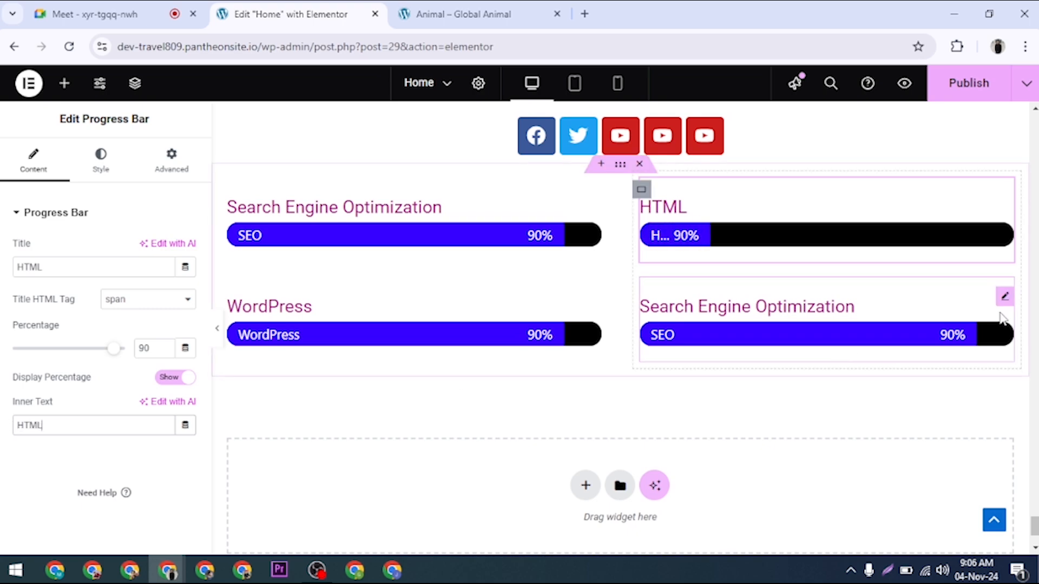
- Change the title and inner text of the right column's second progress bar to CSS and publish the page
{"action": "left_click", "coordinate": [1005, 297]}
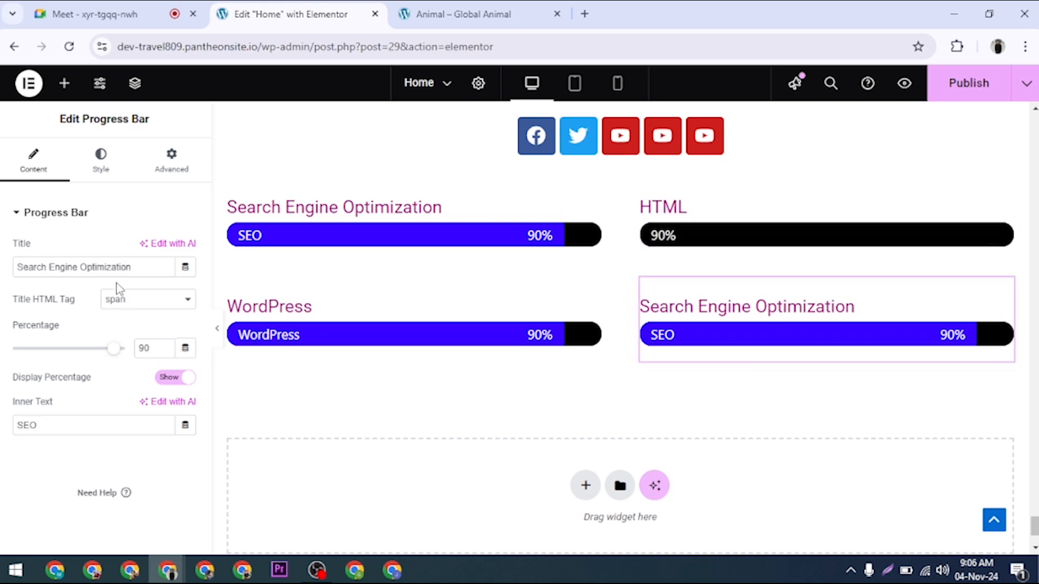
{"action": "left_click_drag", "start_coordinate": [150, 268], "coordinate": [2, 279]}
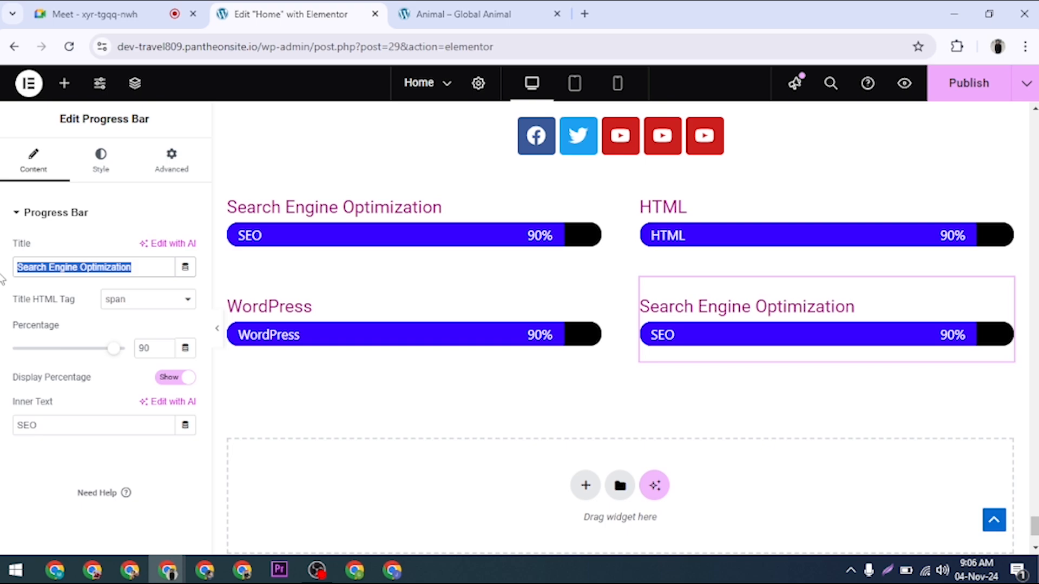
{"action": "type", "text": "CSS"}
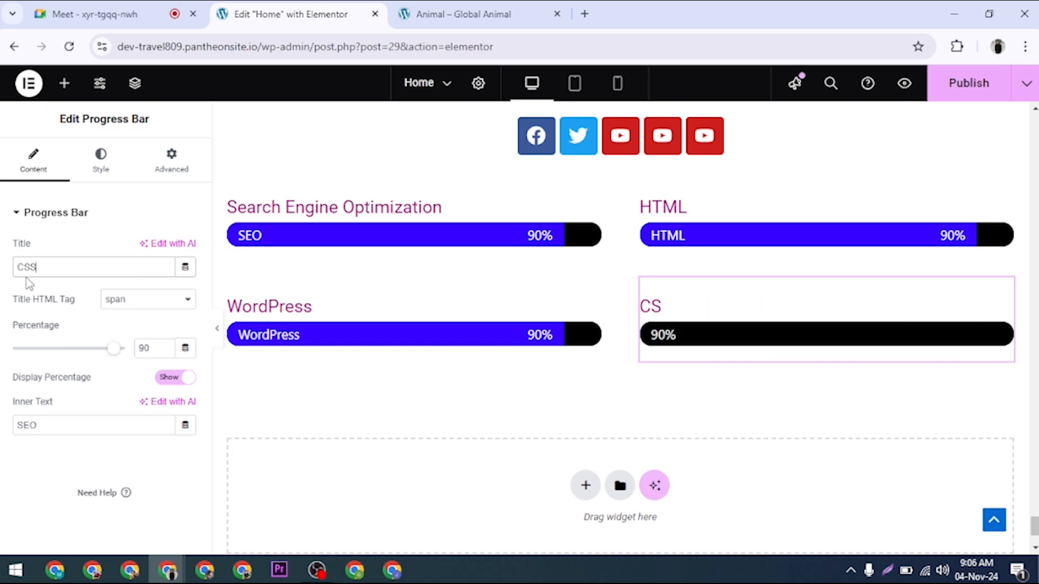
{"action": "left_click_drag", "start_coordinate": [62, 425], "coordinate": [15, 427]}
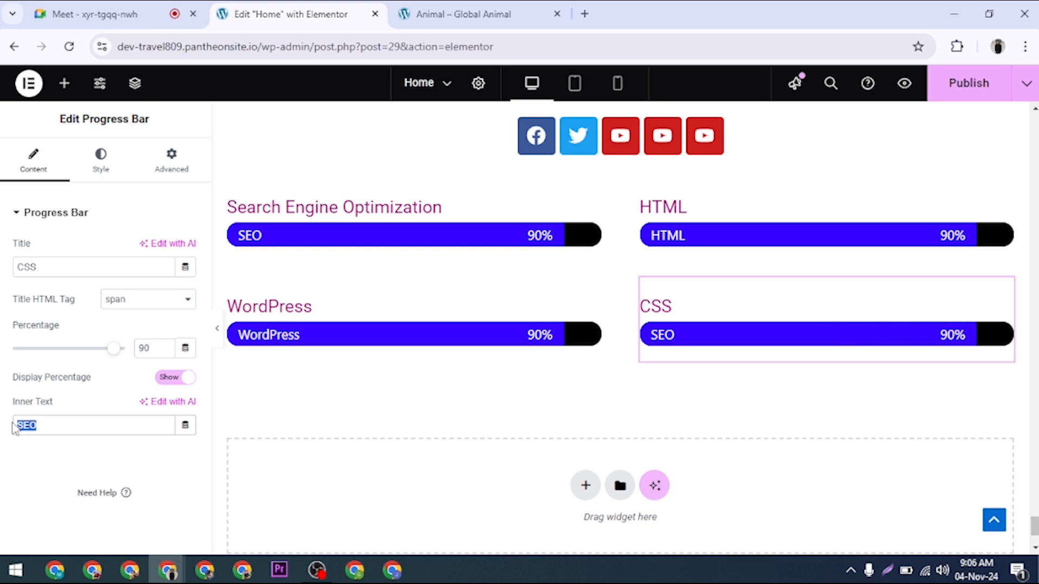
{"action": "type", "text": "CSS"}
{"action": "double_click", "coordinate": [47, 428]}
{"action": "type", "text": "css"}
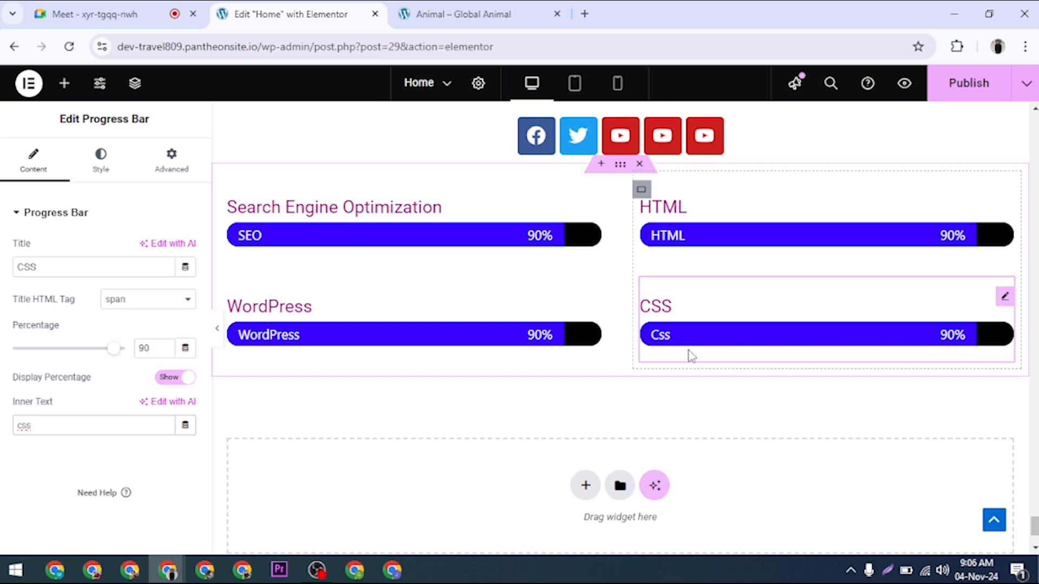
{"action": "key", "text": "BackSpace"}
{"action": "key", "text": "BackSpace"}
{"action": "key", "text": "BackSpace"}
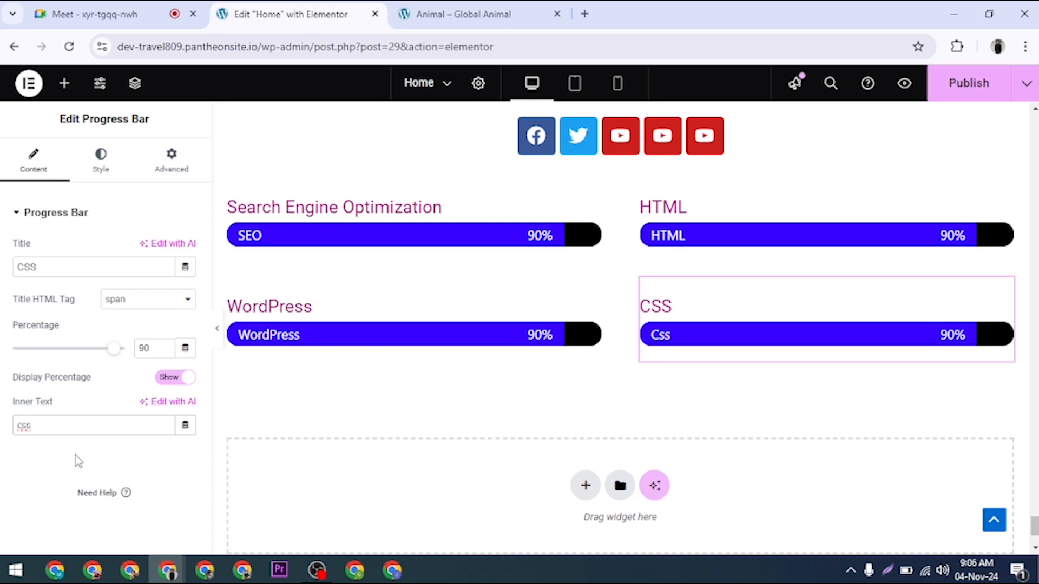
{"action": "type", "text": "CSS"}
{"action": "left_click", "coordinate": [972, 82]}
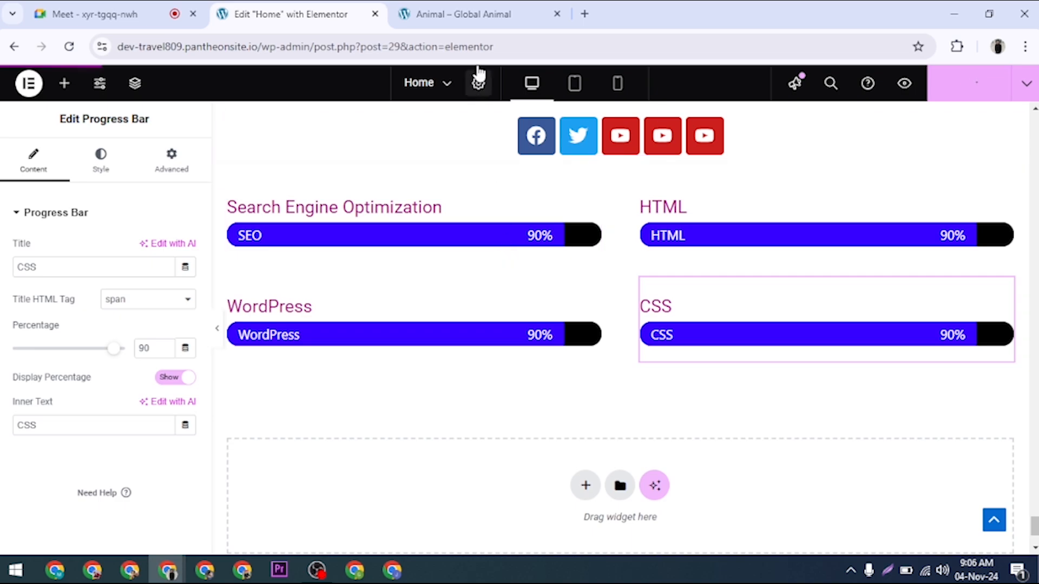
- Examine the four retitled progress bars near the footer in the page's preview tab
{"action": "left_click", "coordinate": [465, 14]}
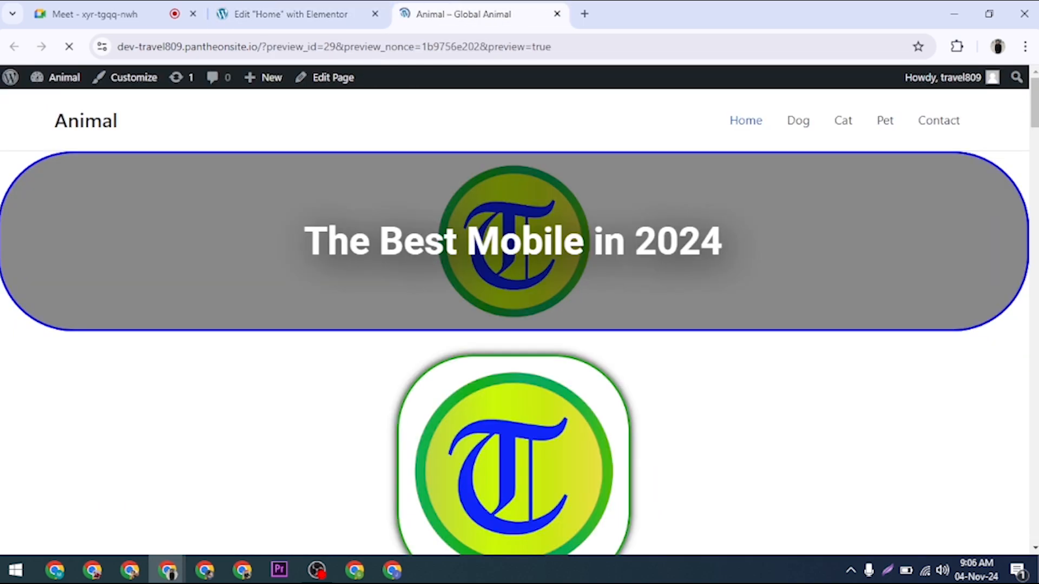
{"action": "scroll", "coordinate": [570, 379], "scroll_direction": "down", "scroll_amount": 15}
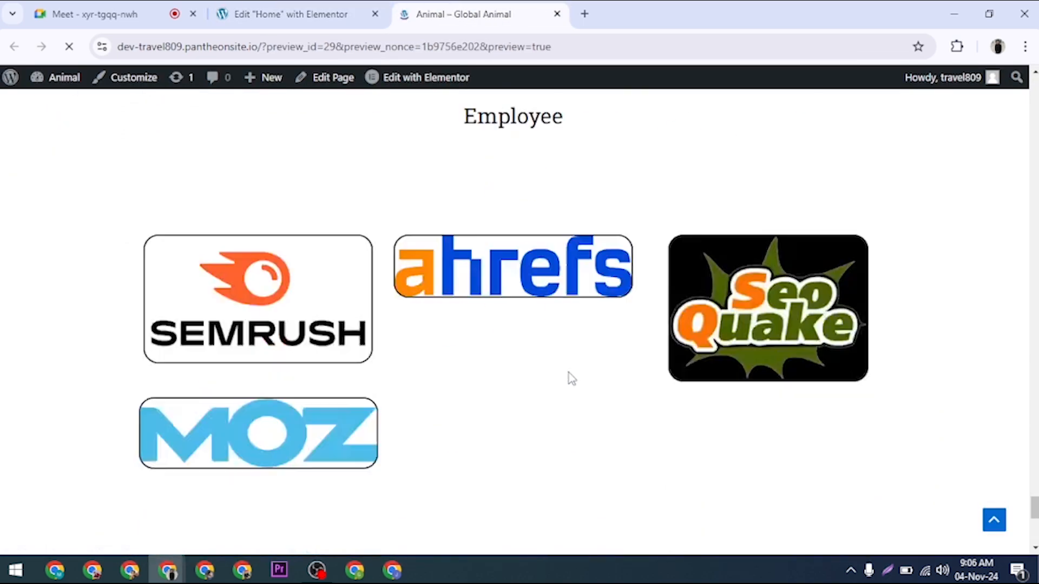
{"action": "scroll", "coordinate": [569, 378], "scroll_direction": "down", "scroll_amount": 5}
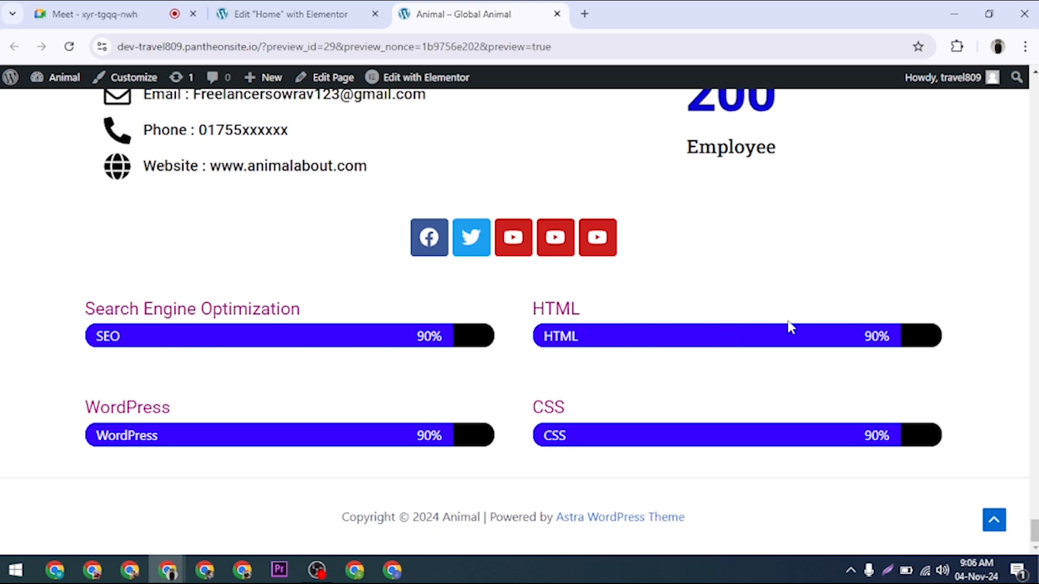
- Back in the Elementor editor, set a linked 20 px margin on the outer progress bar container and publish the page
{"action": "left_click", "coordinate": [282, 15]}
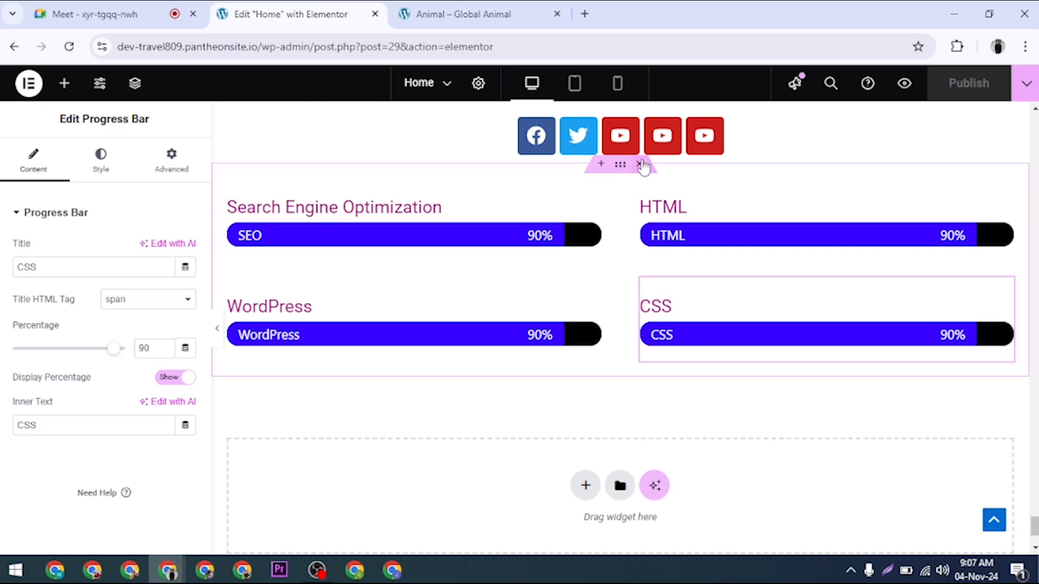
{"action": "left_click", "coordinate": [620, 165]}
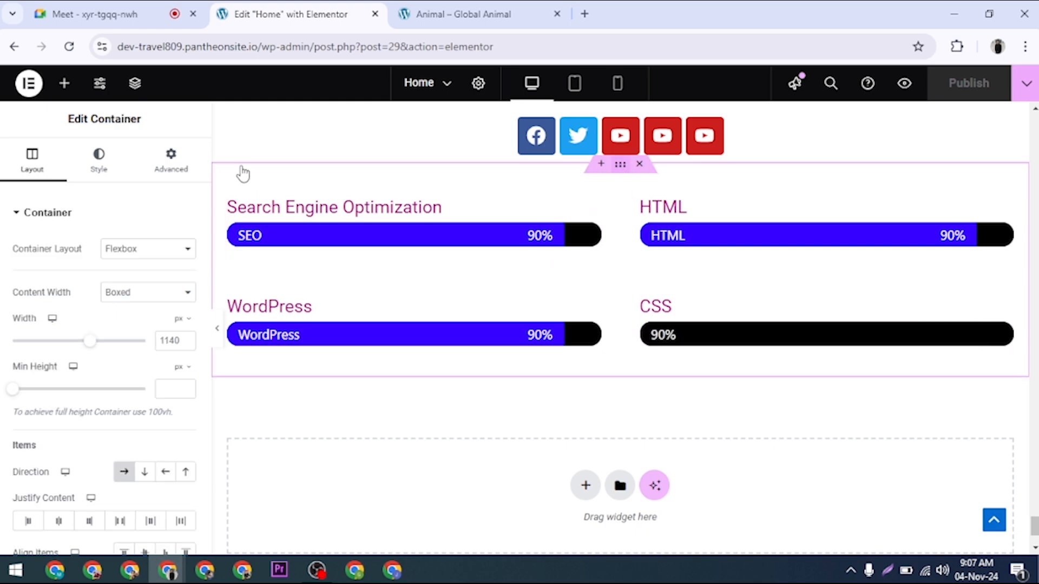
{"action": "left_click", "coordinate": [170, 157]}
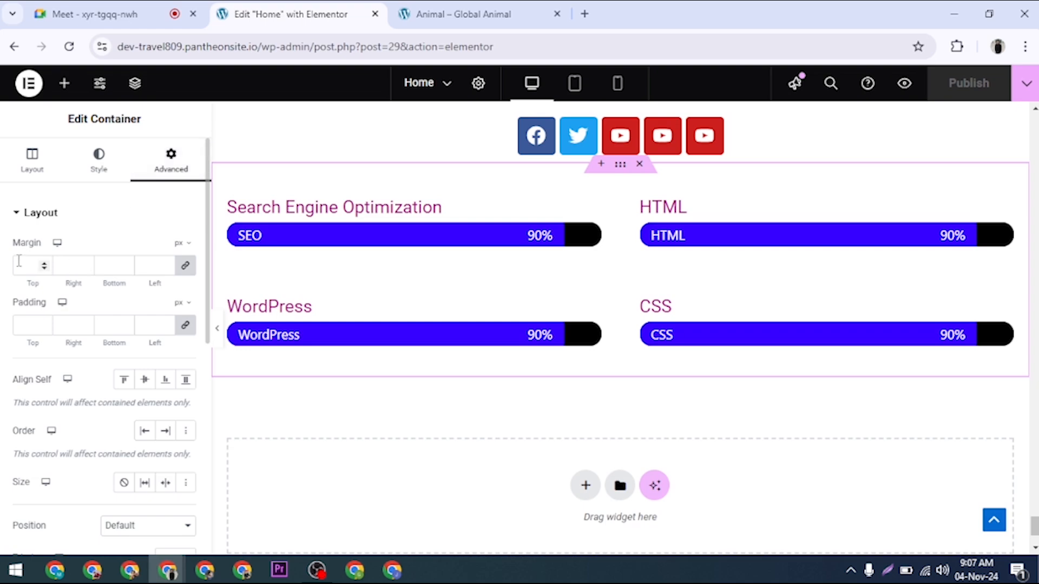
{"action": "type", "text": "20"}
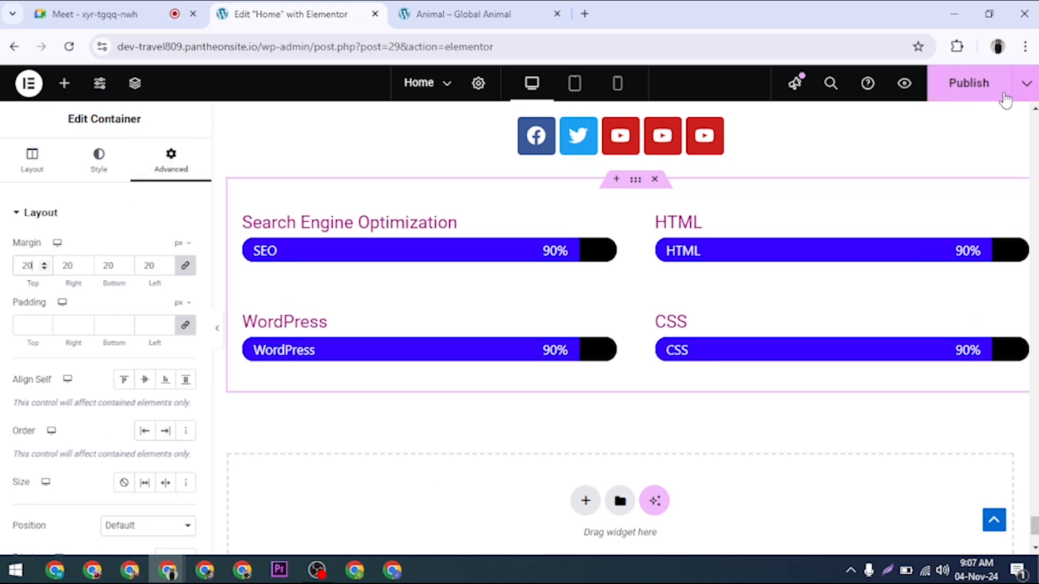
{"action": "left_click", "coordinate": [959, 99]}
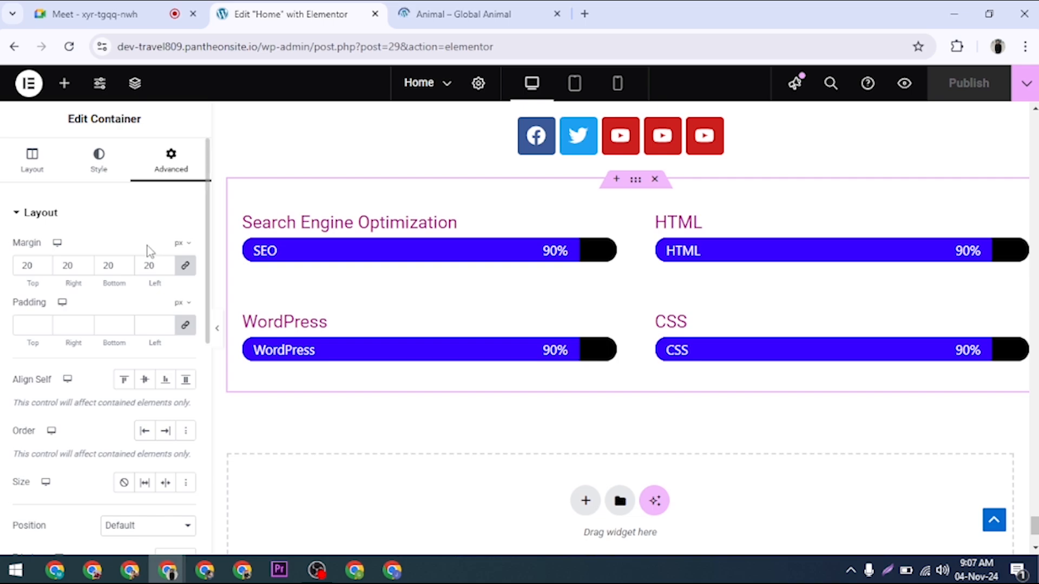
- Check the spacing around the progress bar section in the page preview, and return to the Elementor editor
{"action": "left_click", "coordinate": [446, 17]}
{"action": "scroll", "coordinate": [690, 335], "scroll_direction": "down", "scroll_amount": 15}
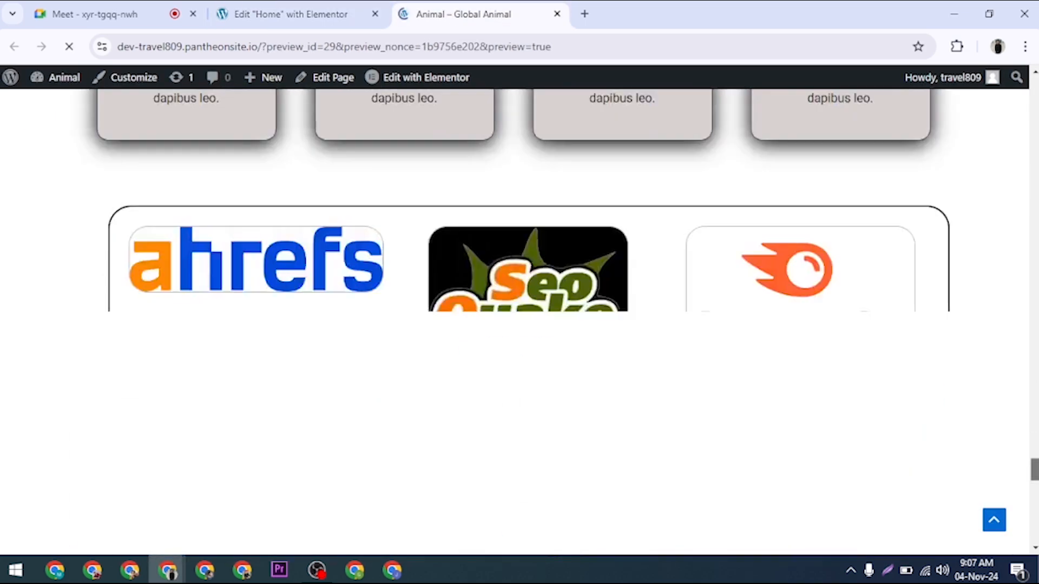
{"action": "scroll", "coordinate": [690, 335], "scroll_direction": "down", "scroll_amount": 7}
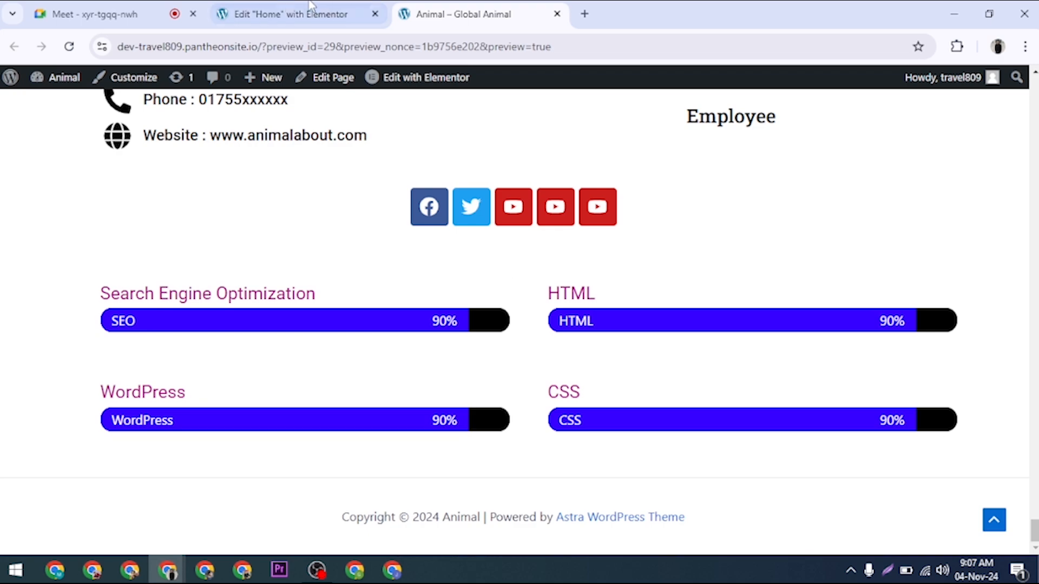
{"action": "left_click", "coordinate": [287, 14]}
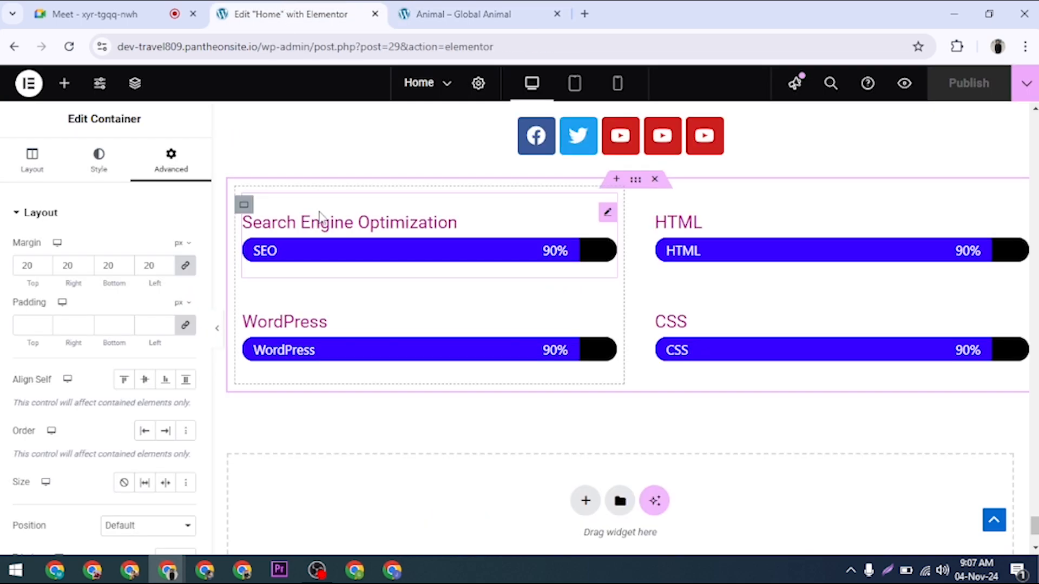